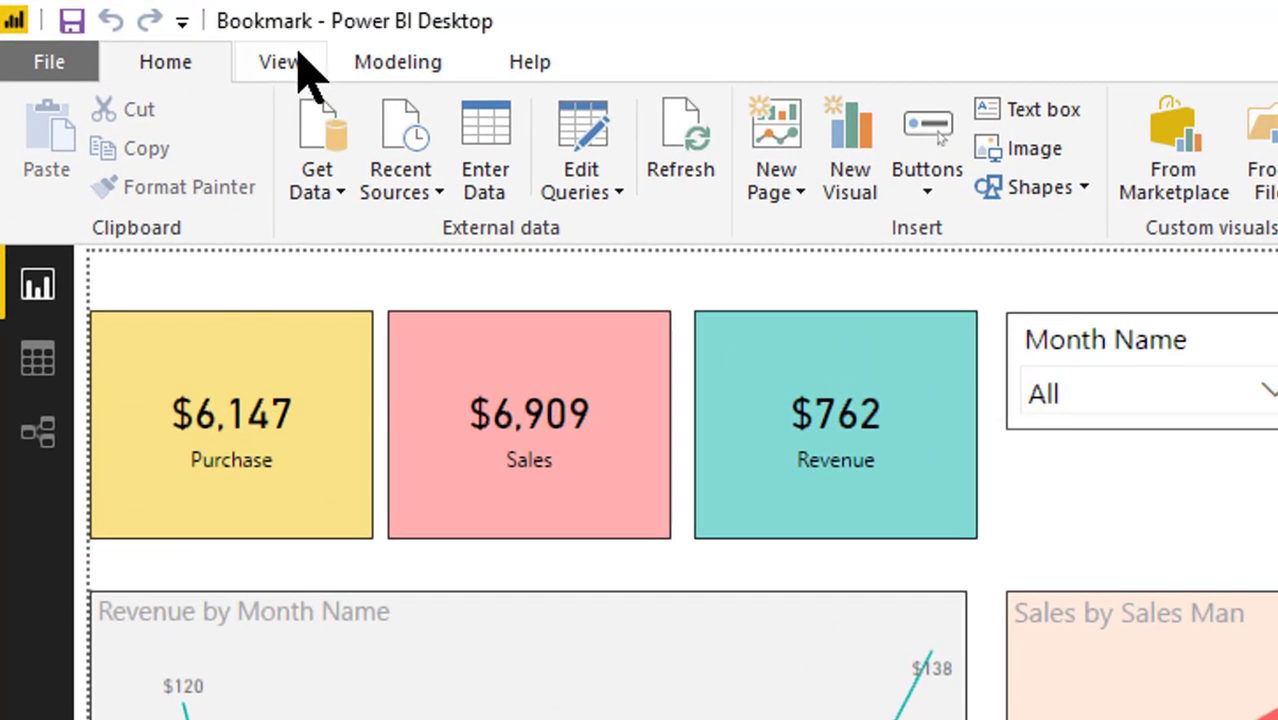
Step: Show the Bookmarks and Selection panes from the View tab, then bring up Bookmark 1's options
{"action": "left_click", "coordinate": [282, 64]}
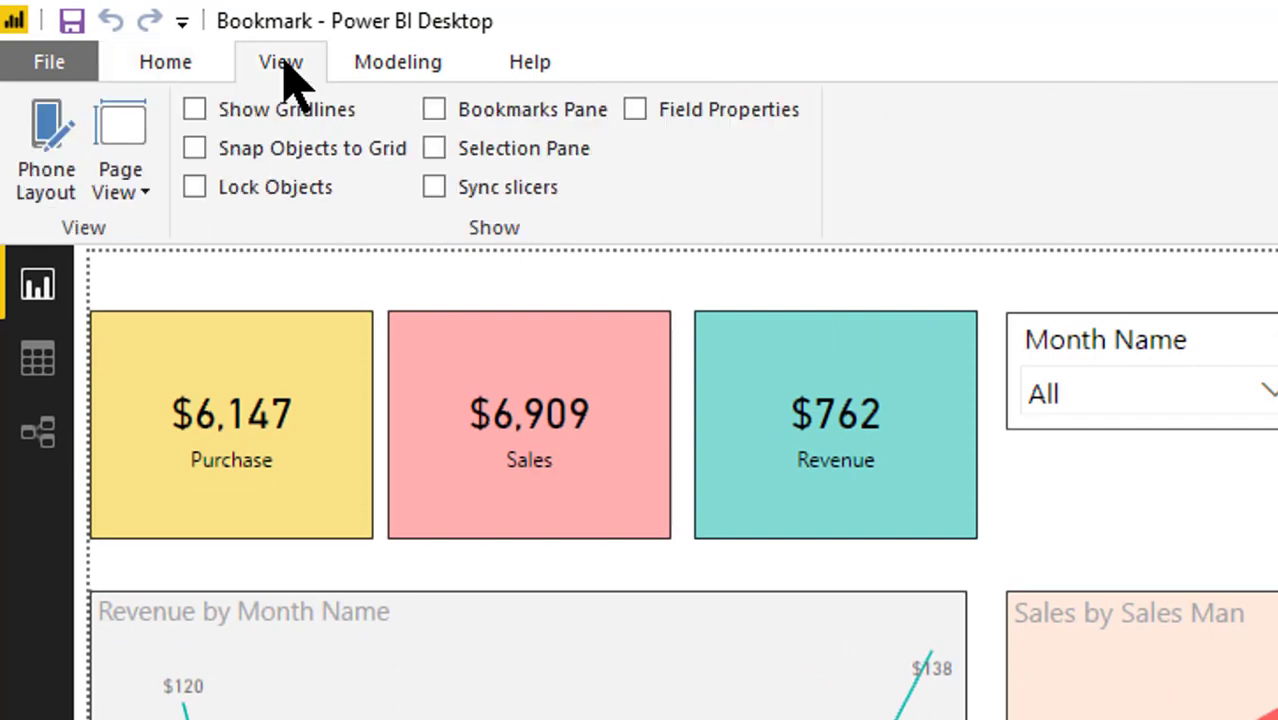
{"action": "left_click", "coordinate": [434, 109]}
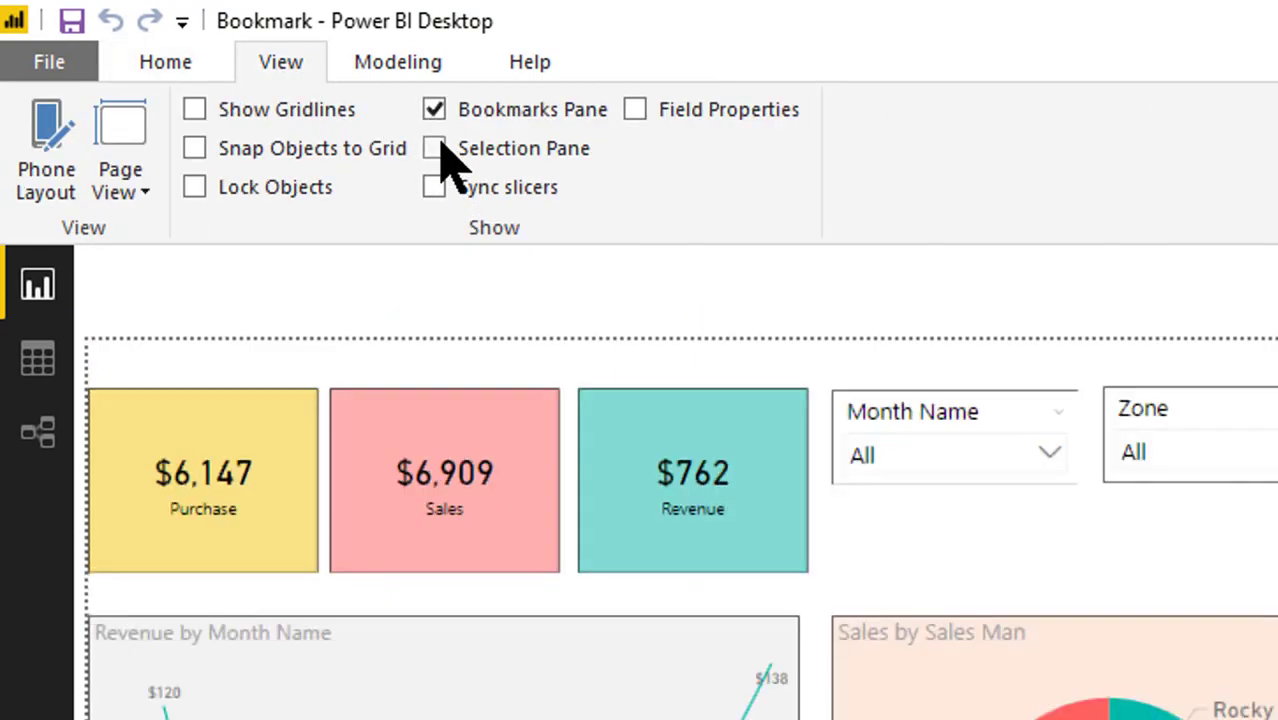
{"action": "left_click", "coordinate": [434, 148]}
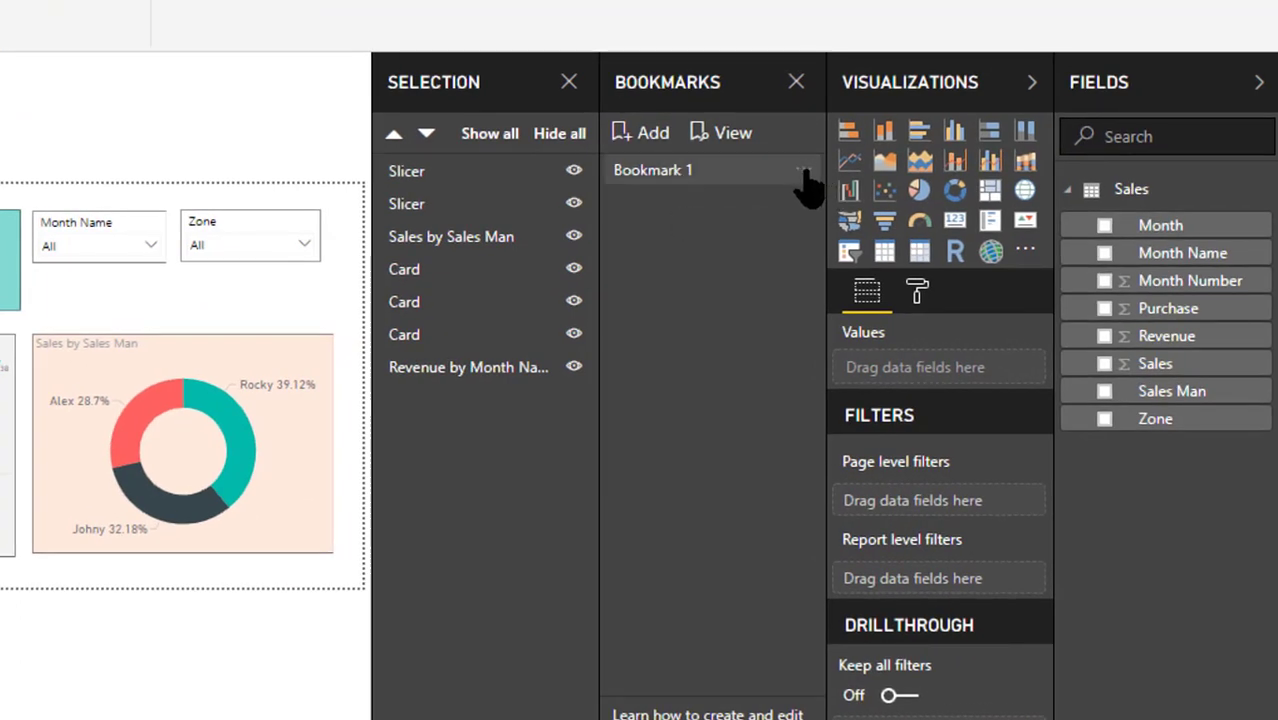
{"action": "left_click", "coordinate": [803, 172]}
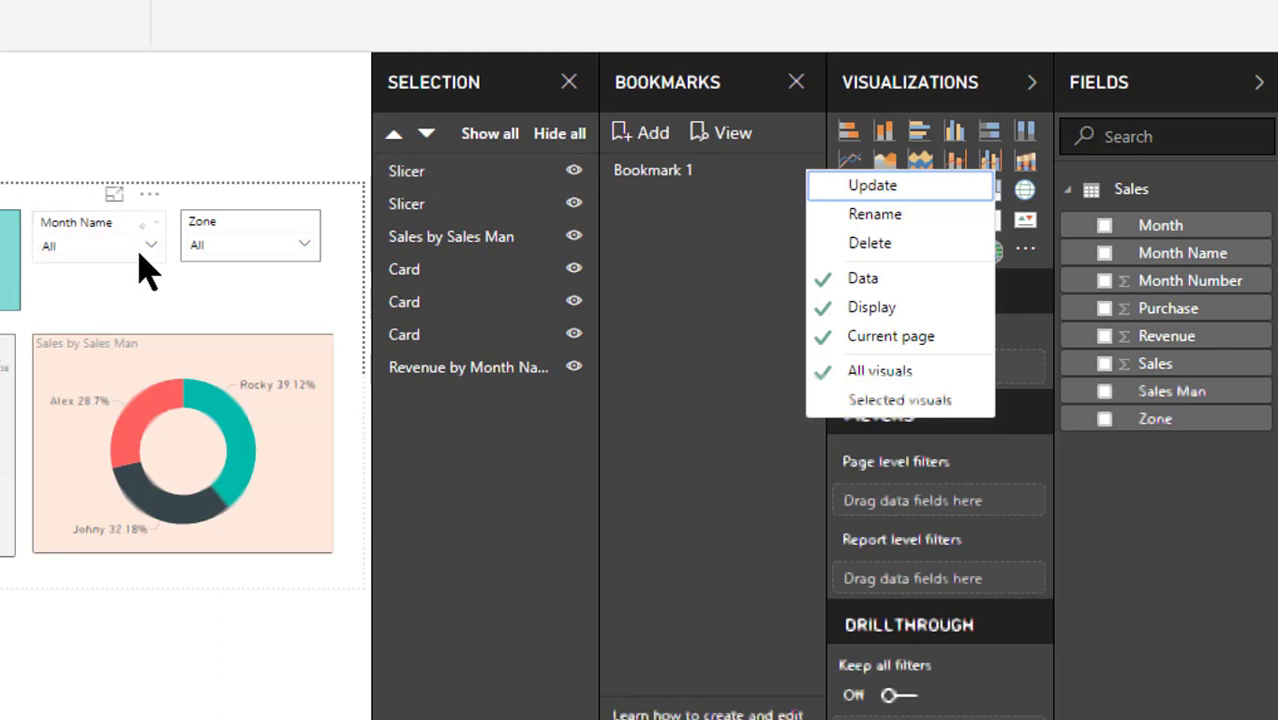
Step: Rename Bookmark 1 to 'Home'
{"action": "left_click", "coordinate": [876, 214]}
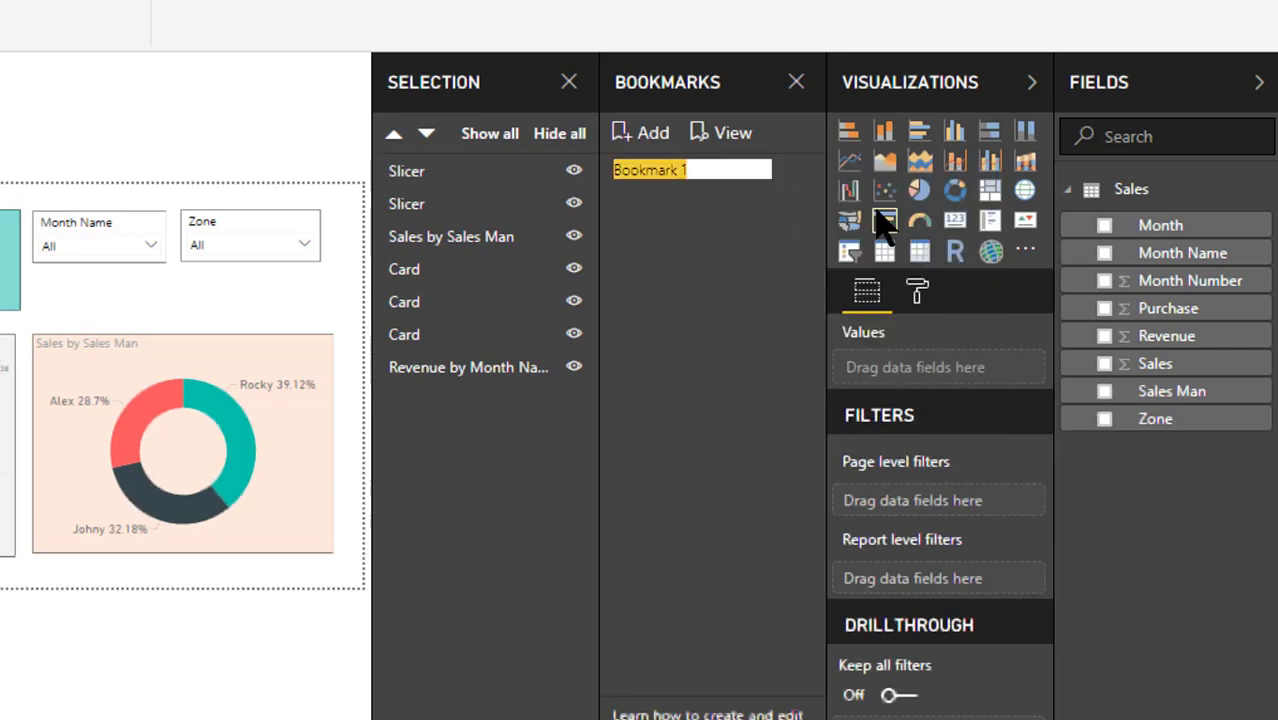
{"action": "type", "text": "Home"}
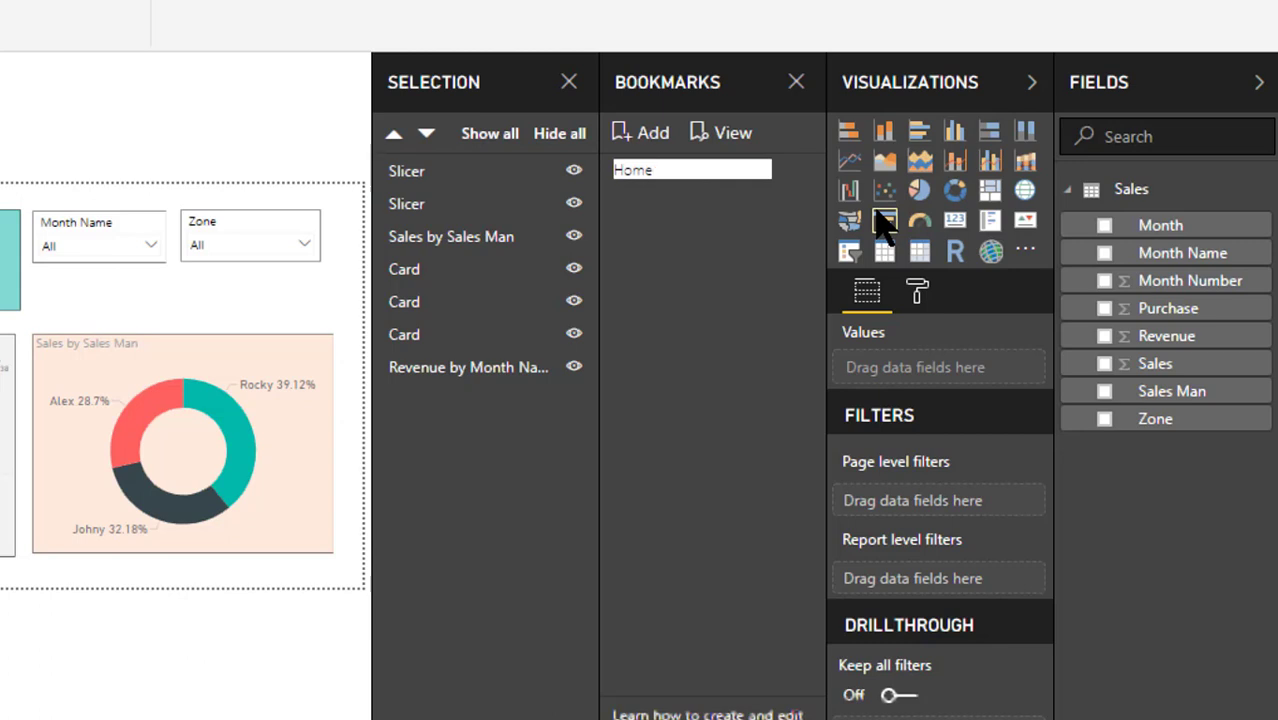
{"action": "key", "text": "Return"}
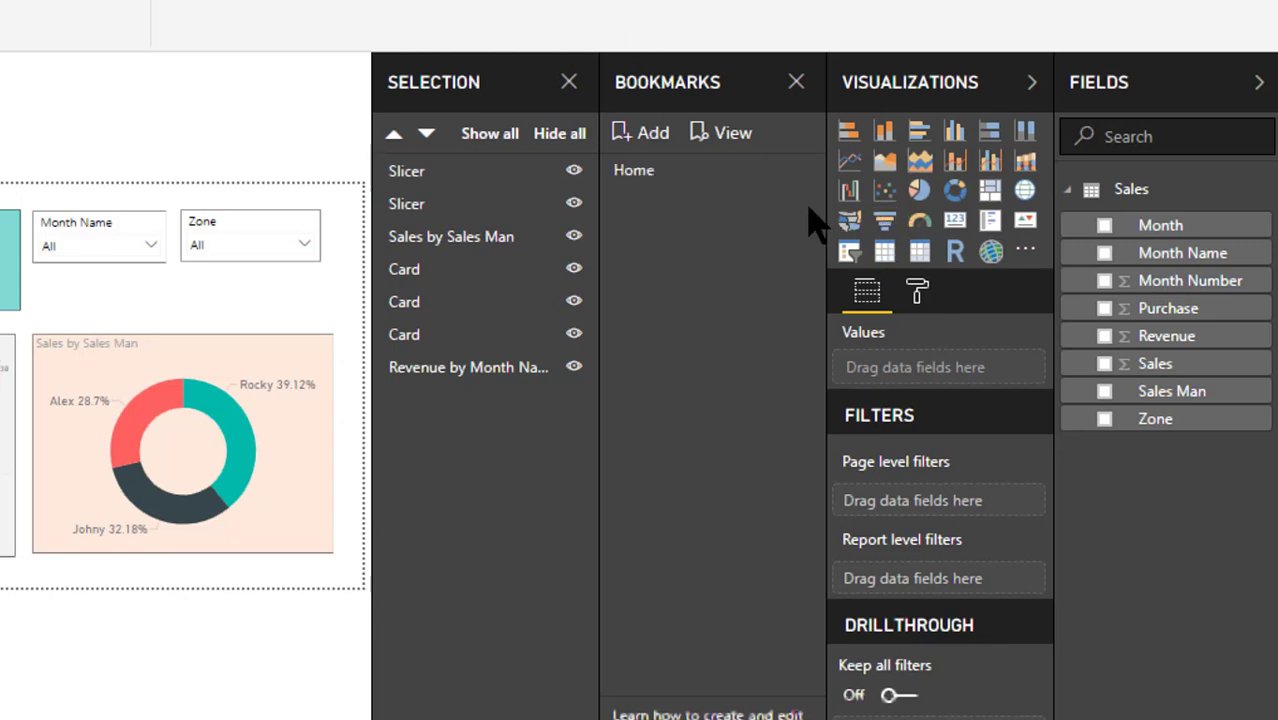
Step: Display the Home bookmark's options with Data, Display, Current page and All visuals ticked
{"action": "left_click", "coordinate": [801, 171]}
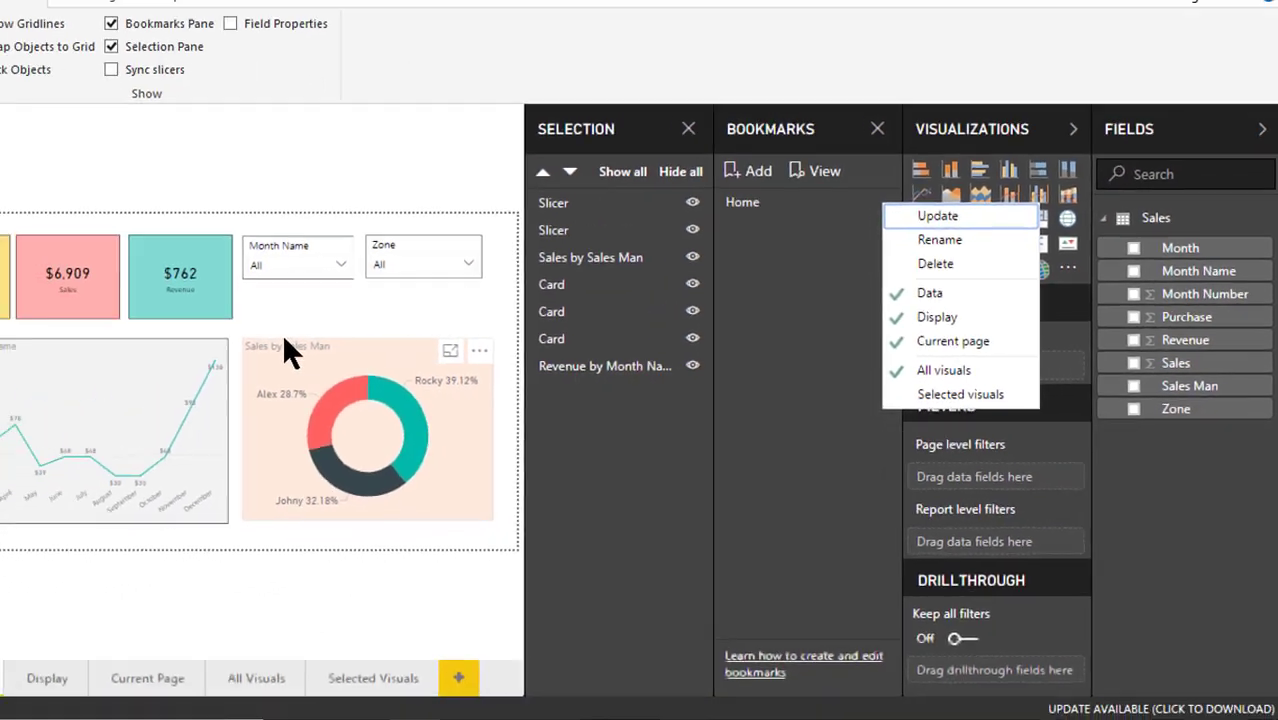
Step: Apply Spotlight to the Sales by Sales Man donut chart and hide the Month Name slicer
{"action": "left_click", "coordinate": [75, 355]}
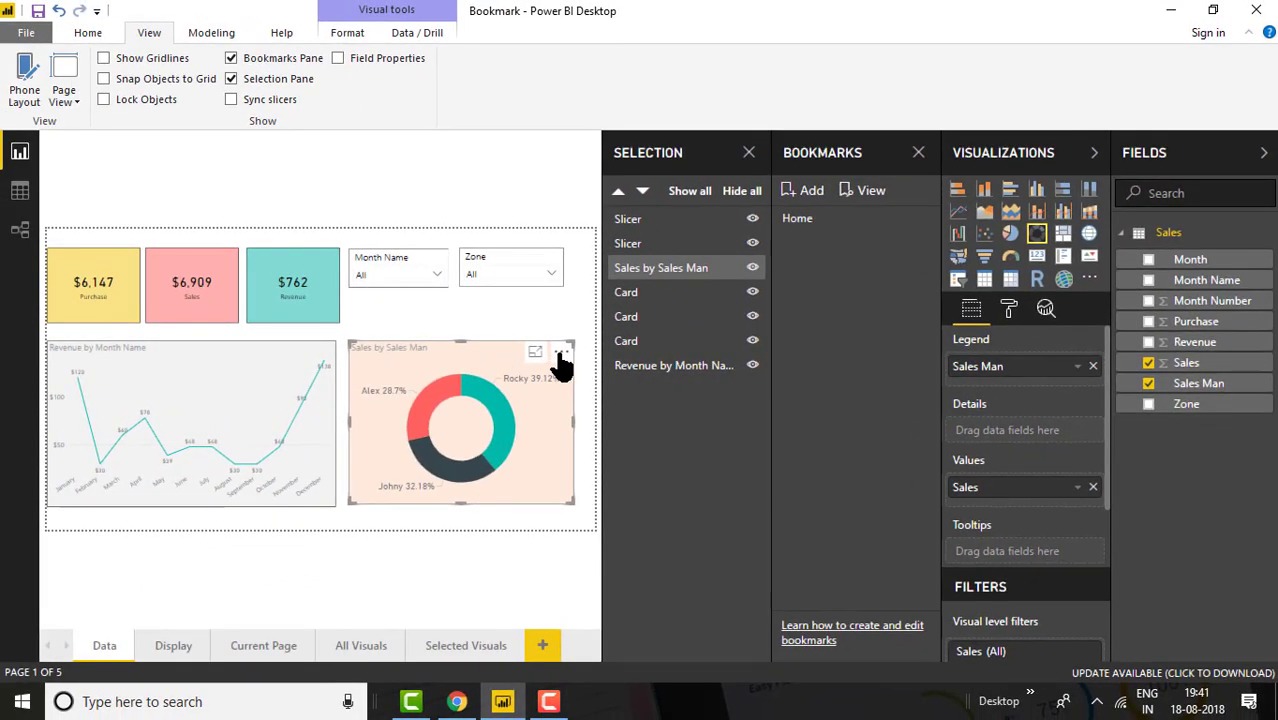
{"action": "left_click", "coordinate": [562, 352]}
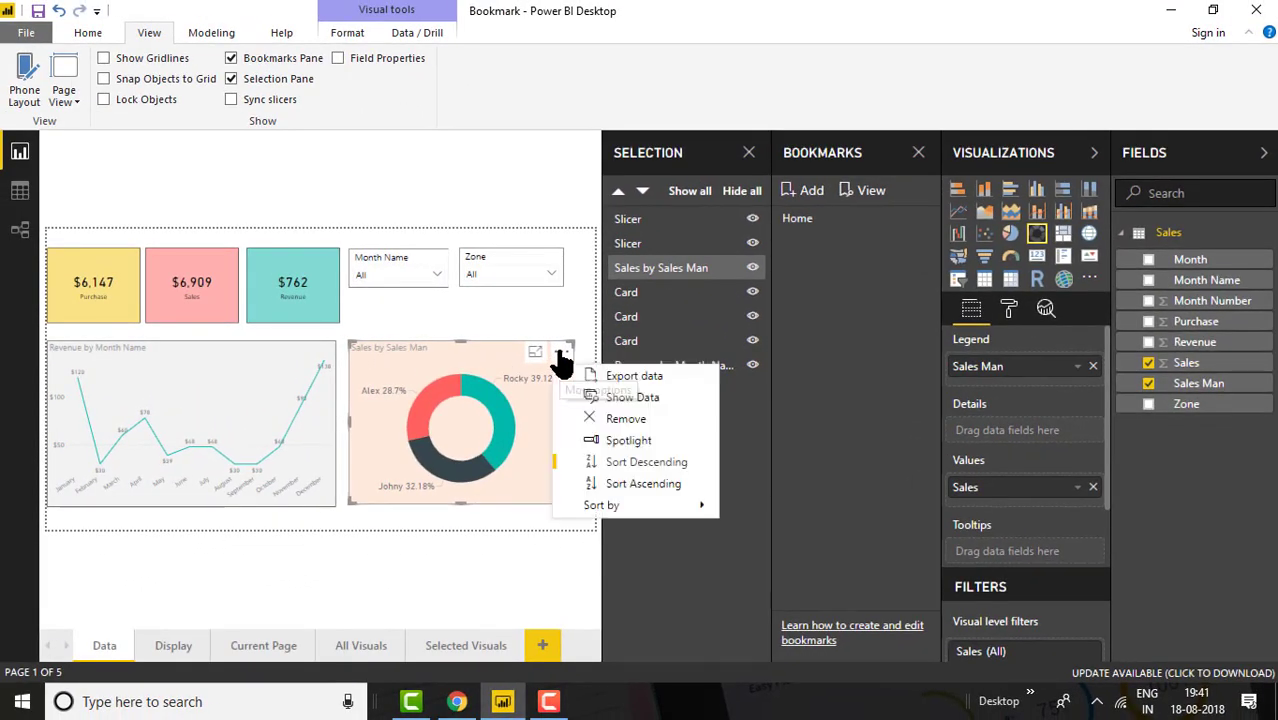
{"action": "left_click", "coordinate": [610, 440]}
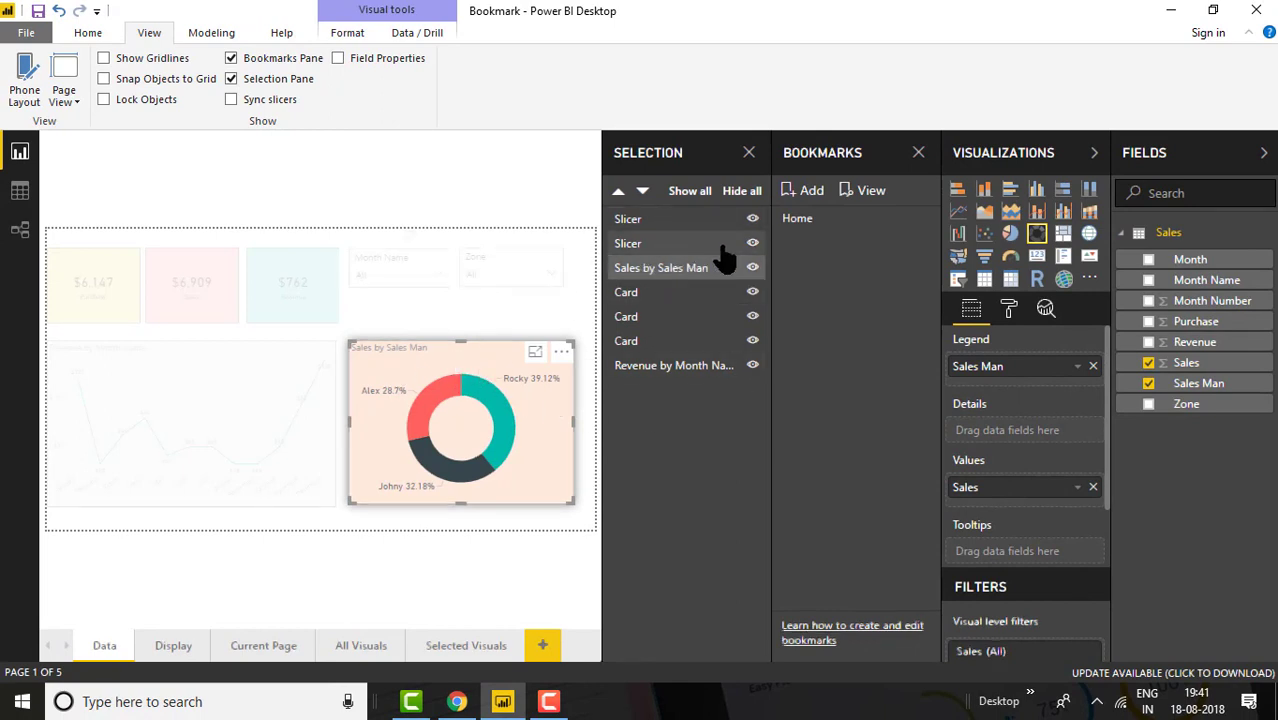
{"action": "left_click", "coordinate": [752, 220]}
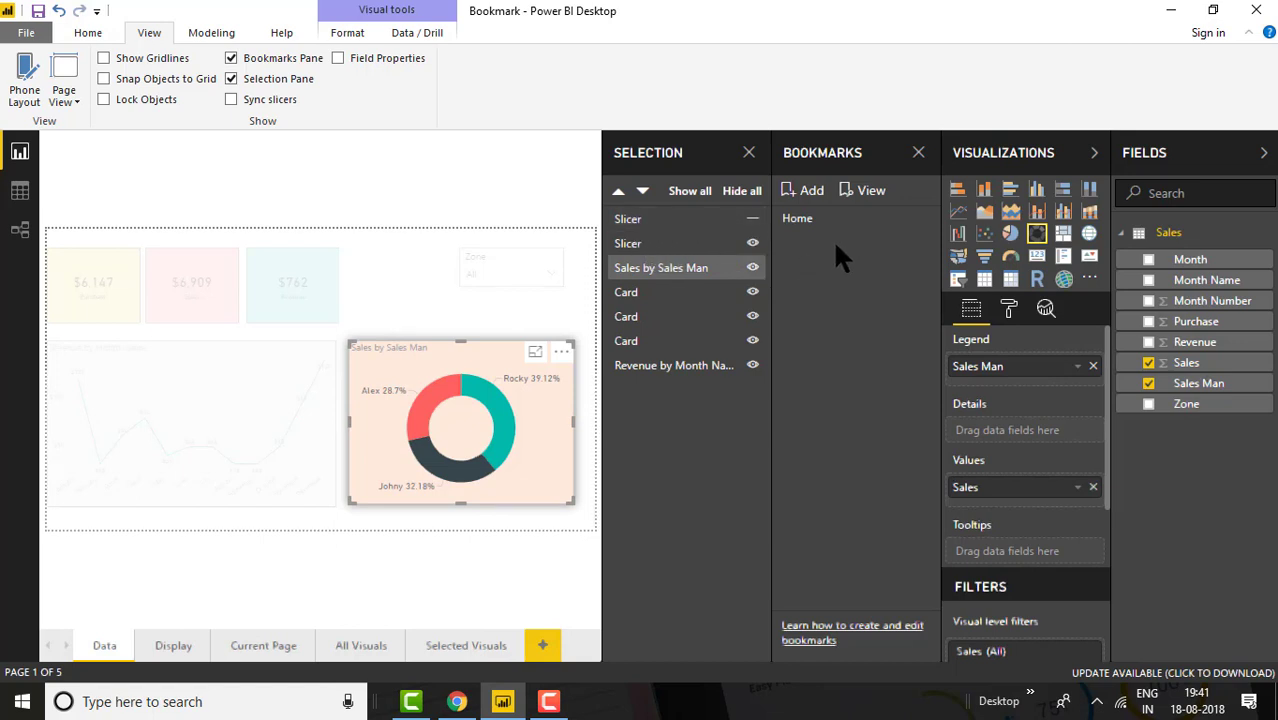
Step: Add Bookmark 2 for the current view with Data capture turned off
{"action": "left_click", "coordinate": [806, 192]}
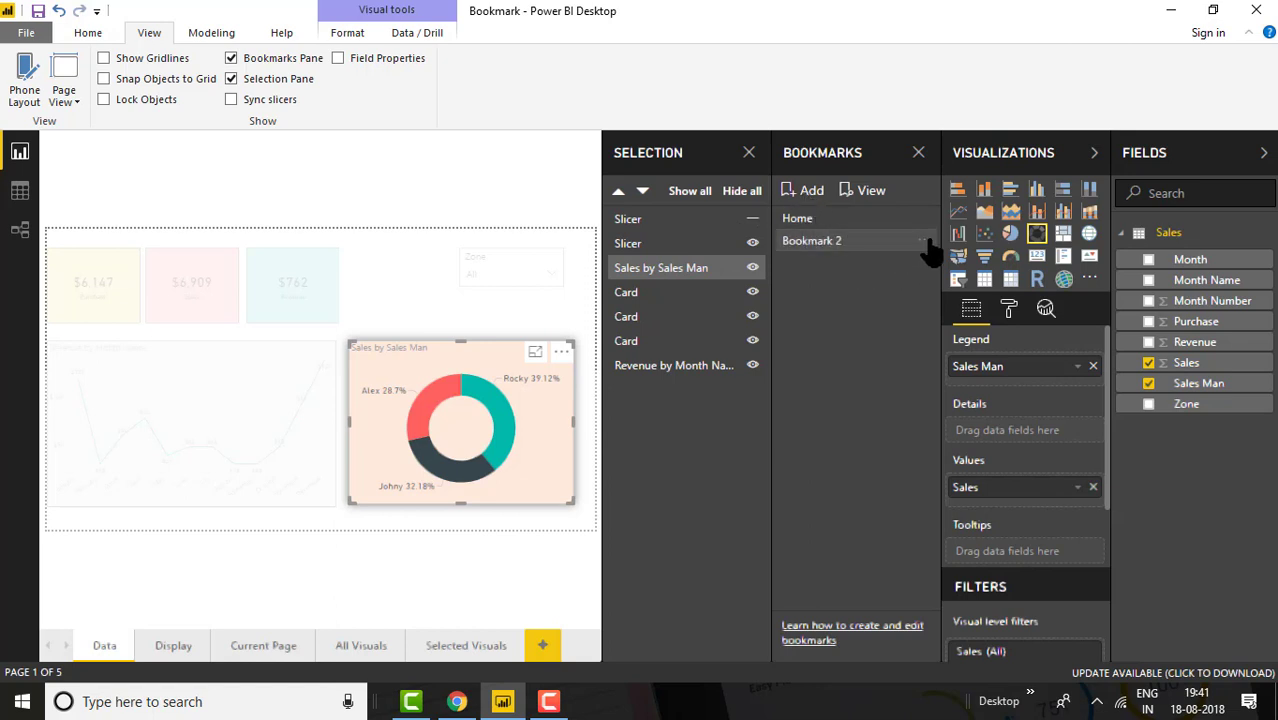
{"action": "left_click", "coordinate": [924, 242]}
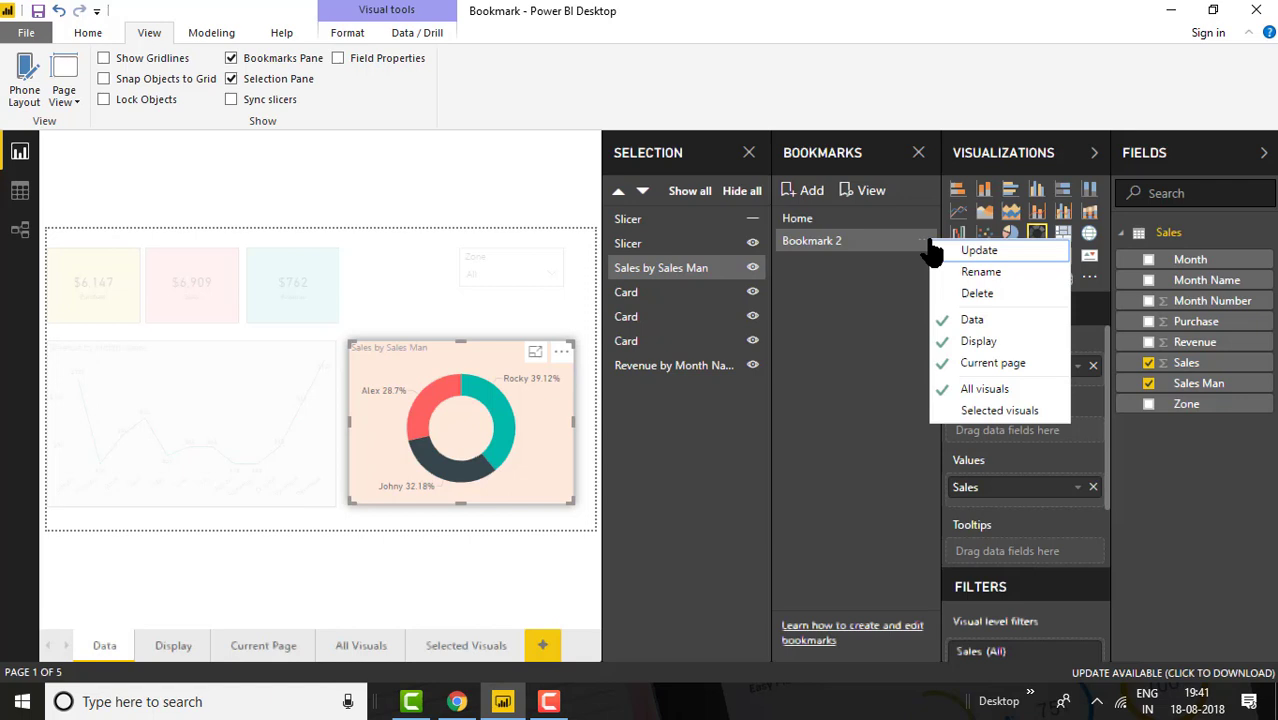
{"action": "left_click", "coordinate": [952, 316]}
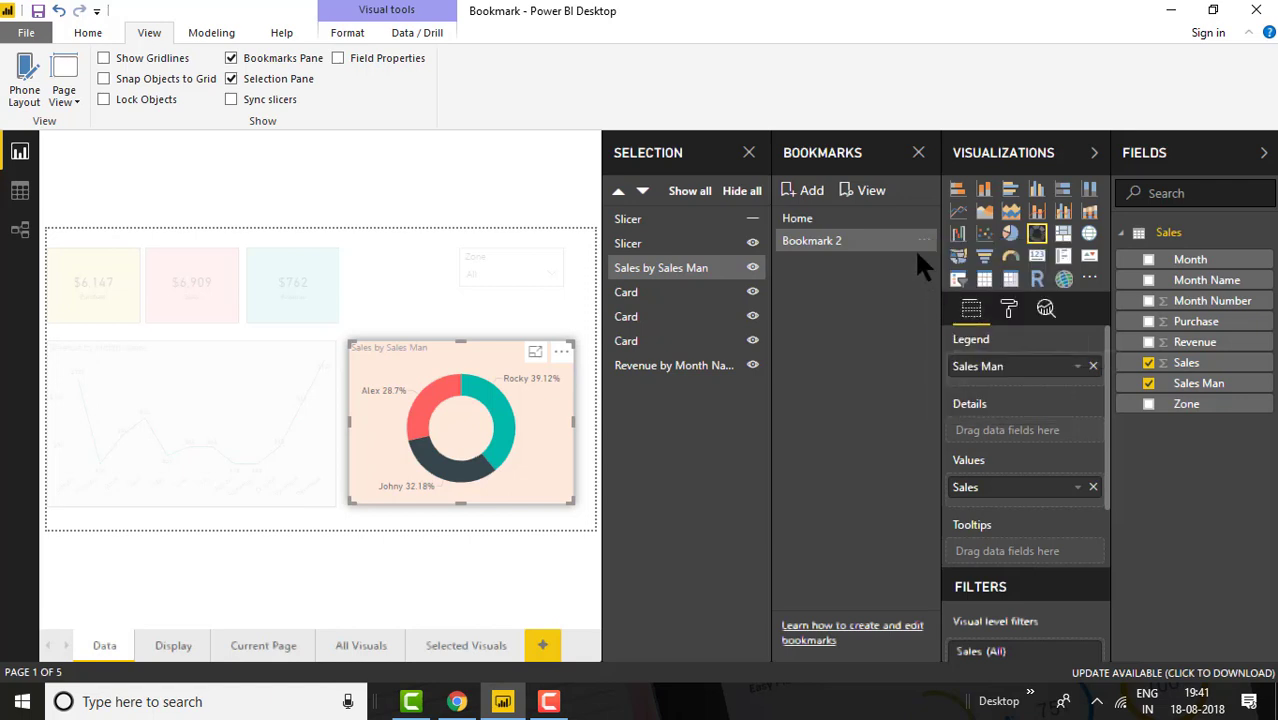
{"action": "left_click", "coordinate": [920, 242]}
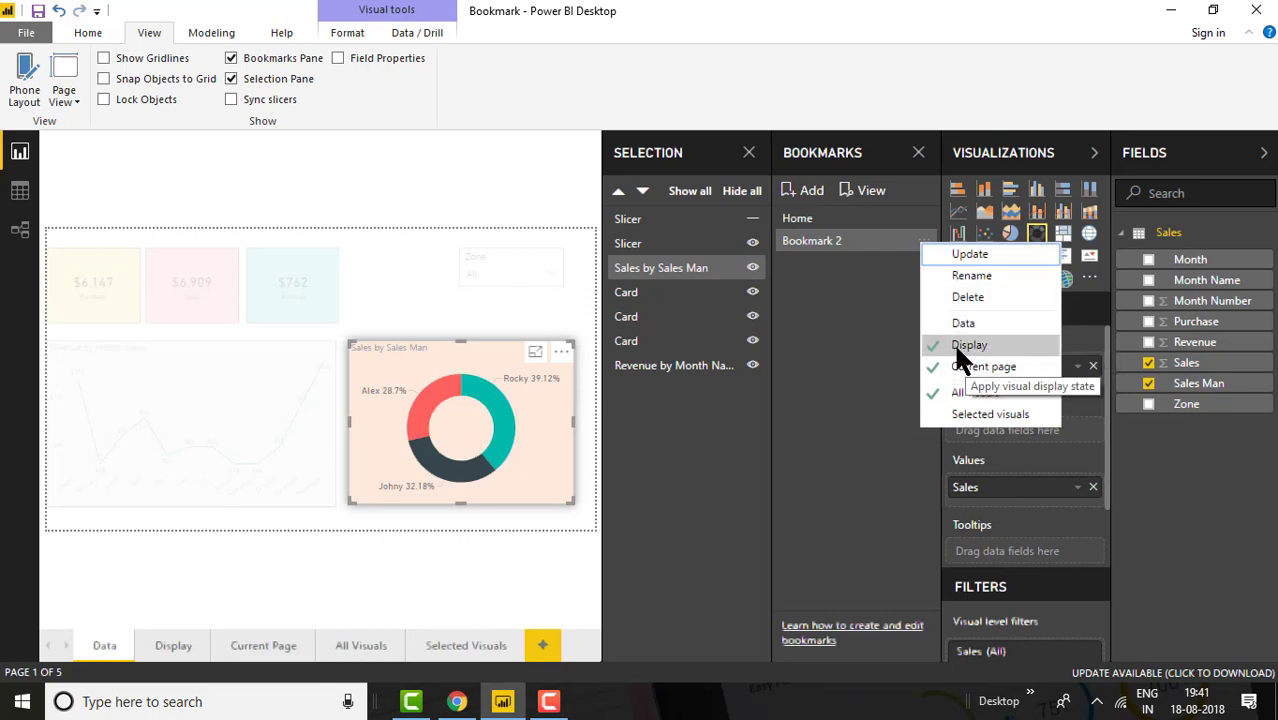
{"action": "left_click", "coordinate": [962, 256]}
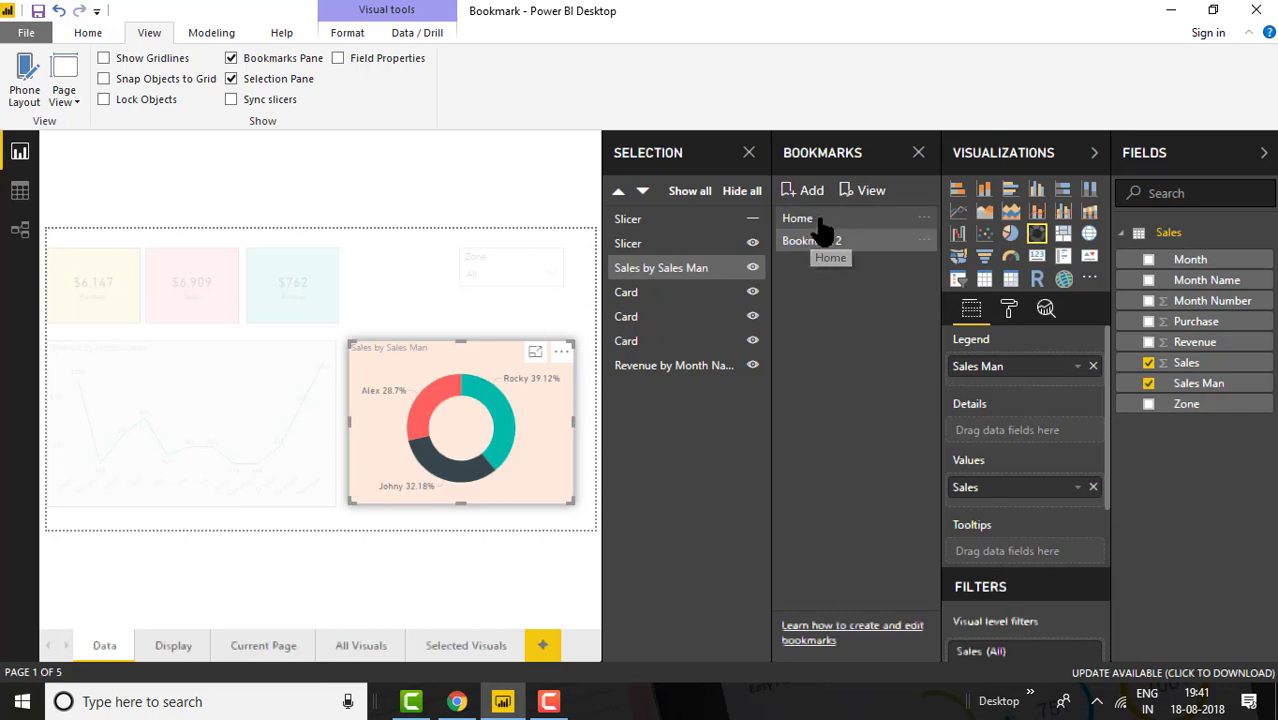
Step: Apply the Home bookmark, then Bookmark 2, to compare the two views
{"action": "left_click", "coordinate": [923, 219]}
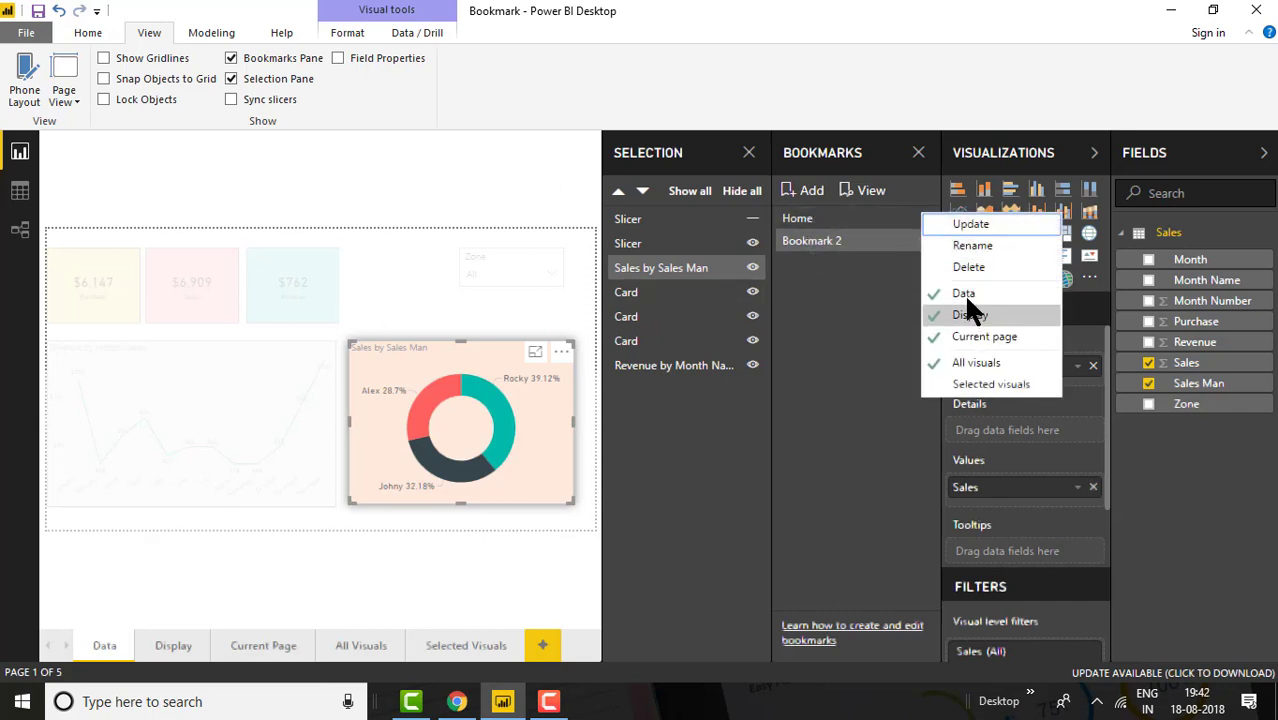
{"action": "left_click", "coordinate": [879, 324]}
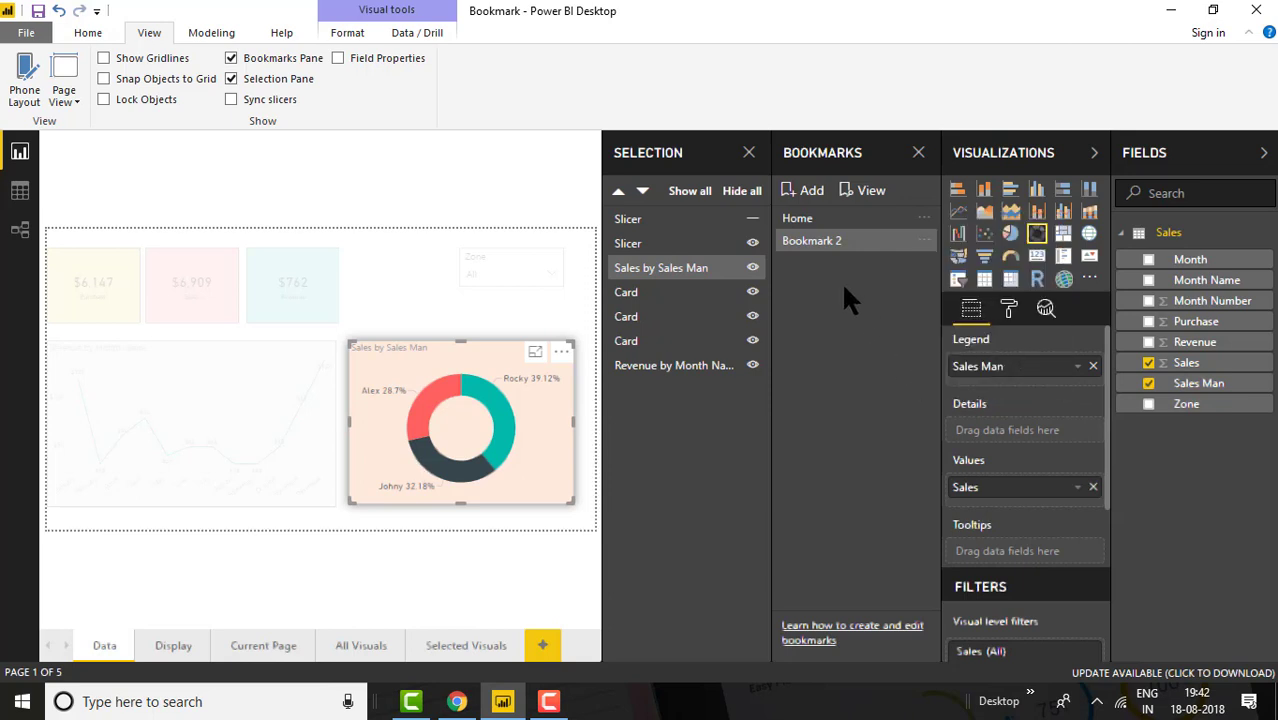
{"action": "left_click", "coordinate": [803, 220]}
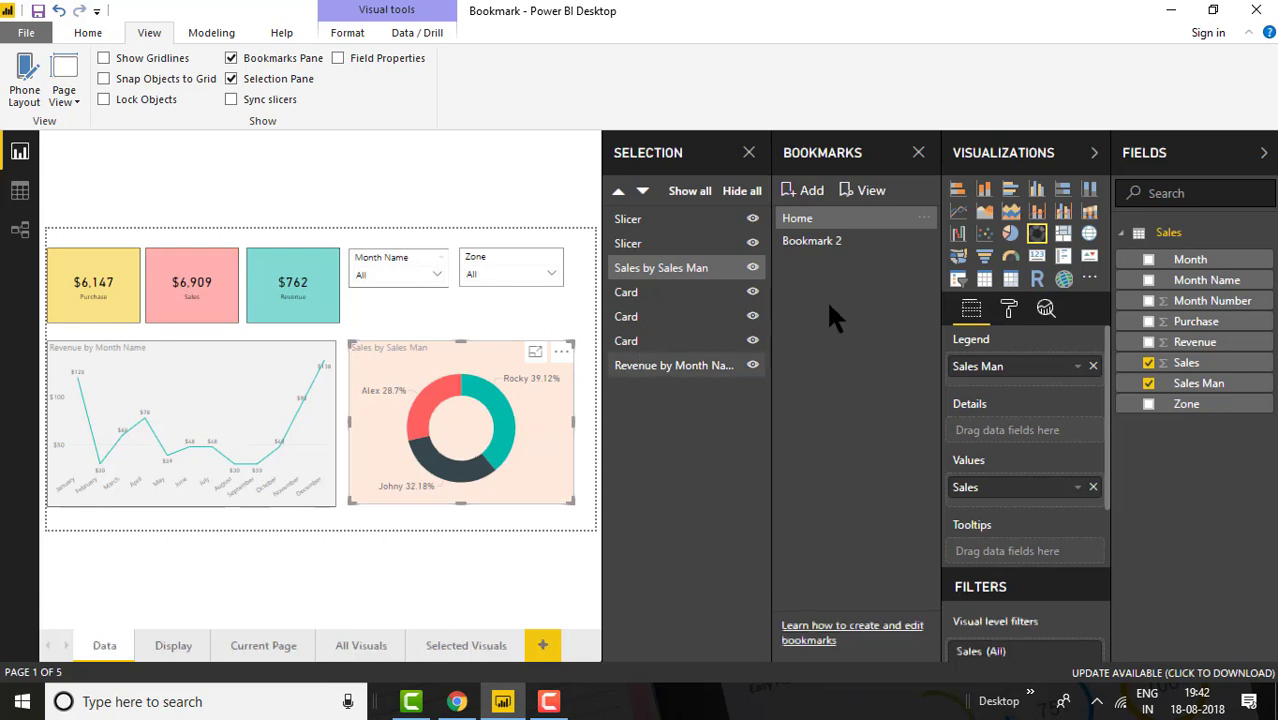
{"action": "left_click", "coordinate": [862, 253]}
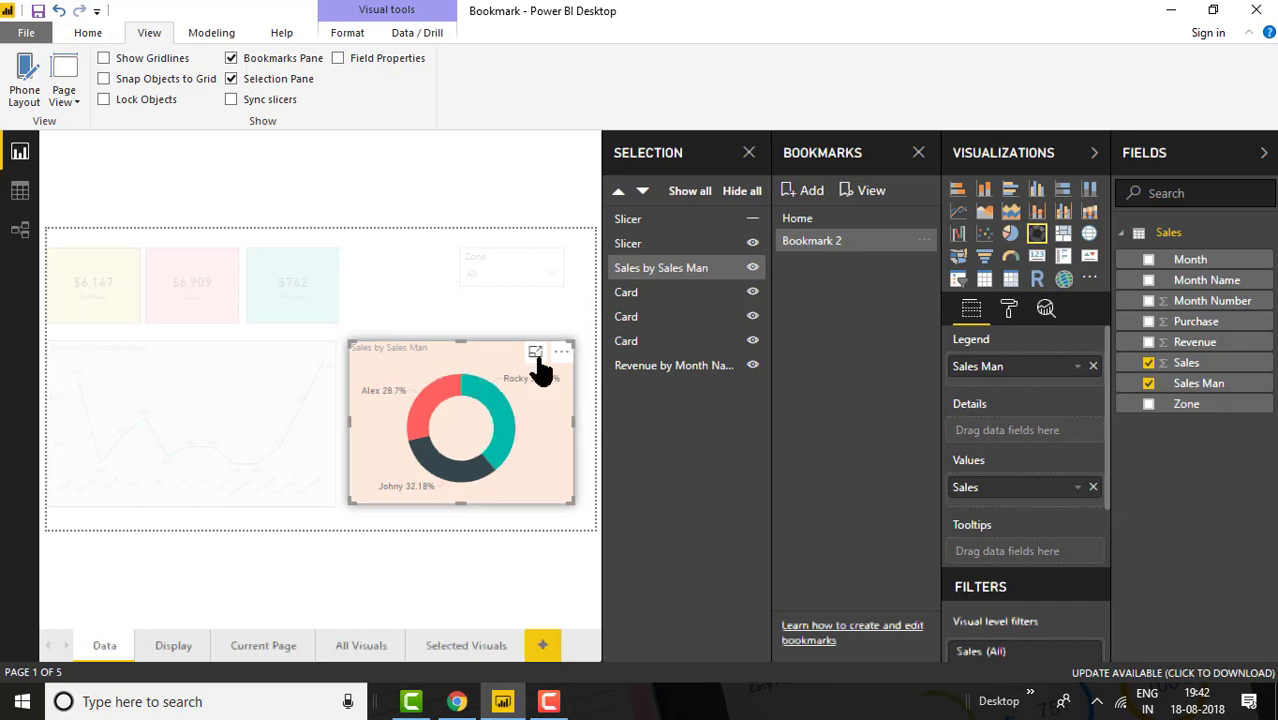
Step: Review Bookmark 2's options, then reapply Home to bring back all visuals and both slicers
{"action": "left_click", "coordinate": [925, 241]}
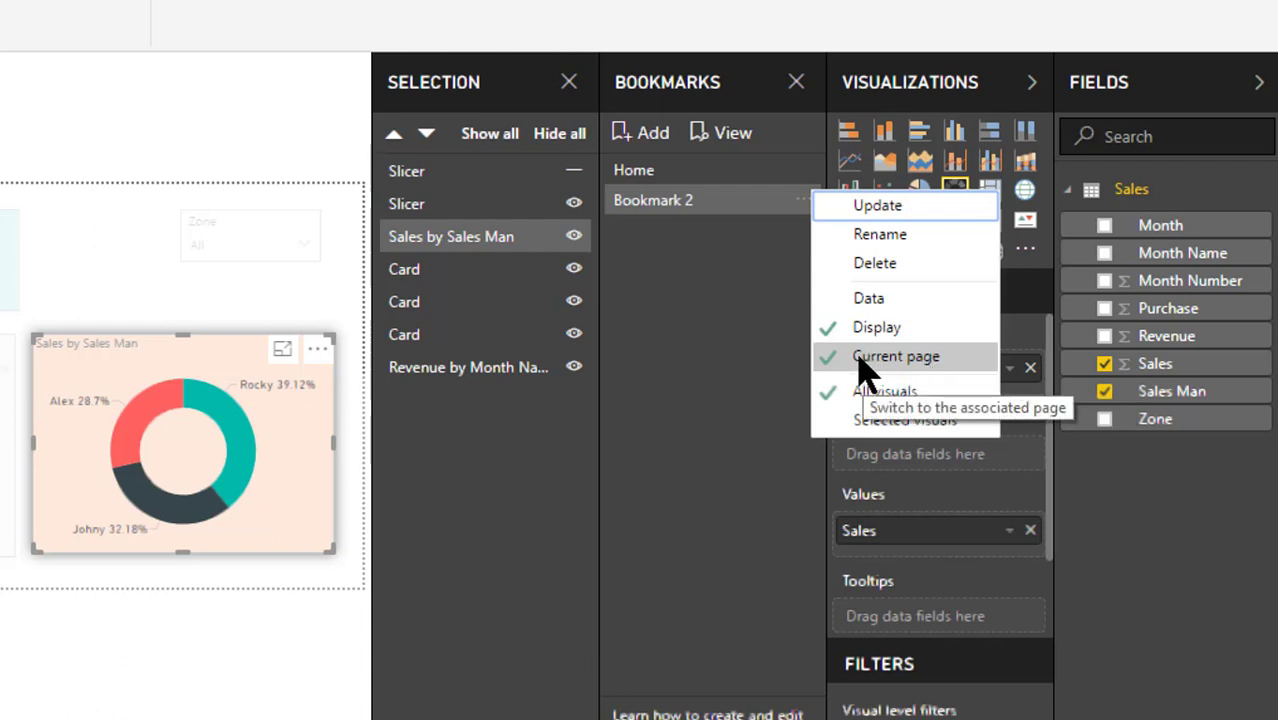
{"action": "left_click", "coordinate": [662, 177]}
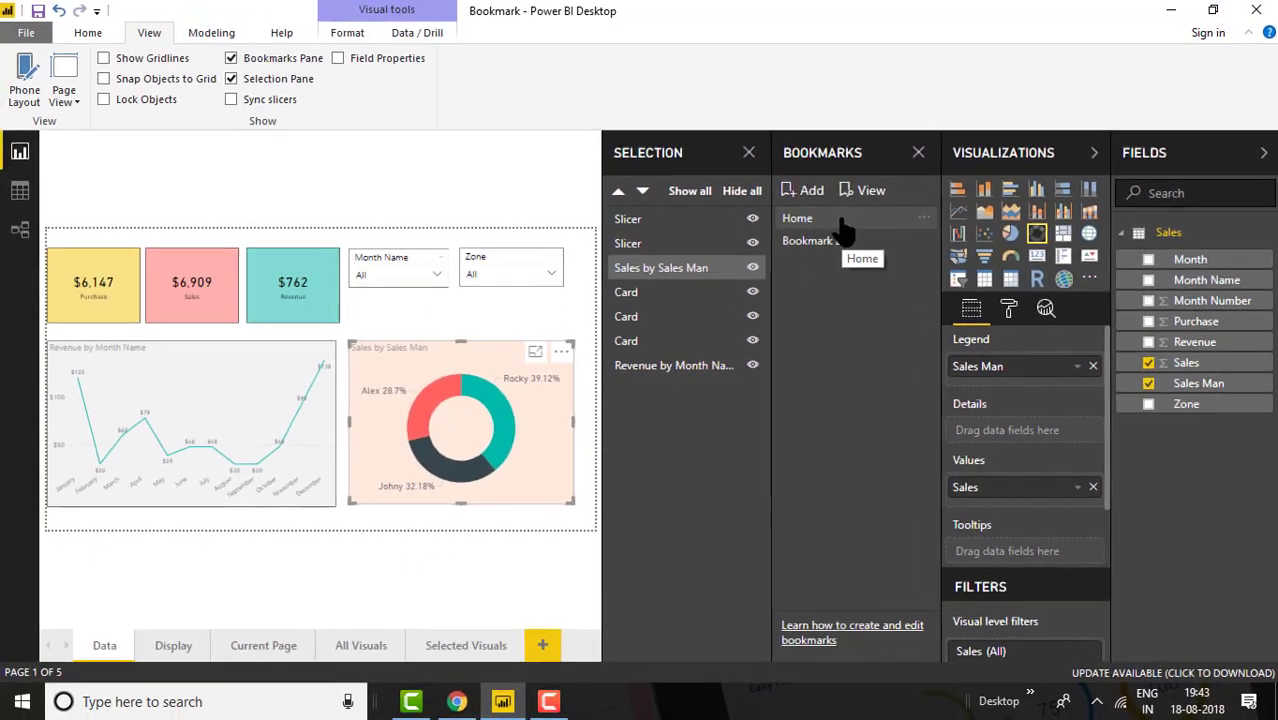
{"action": "left_click", "coordinate": [843, 222]}
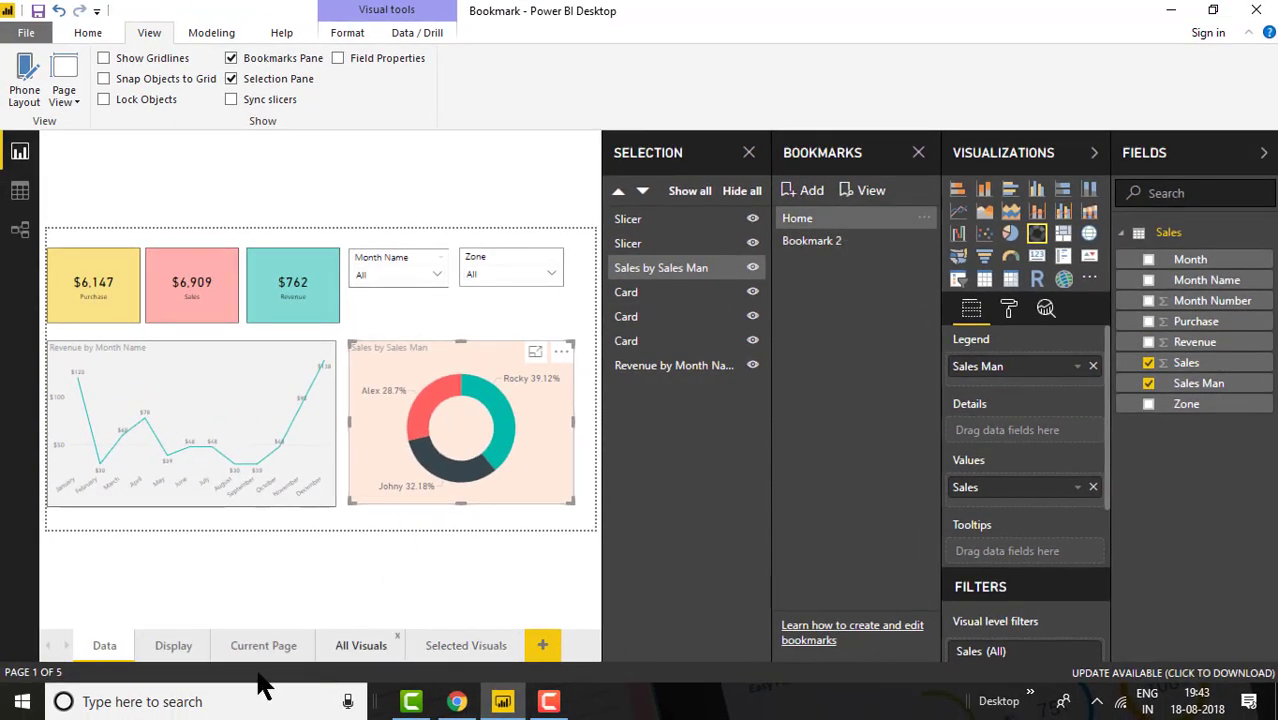
Step: Insert a Bookmark button on the All Visuals page
{"action": "left_click", "coordinate": [345, 640]}
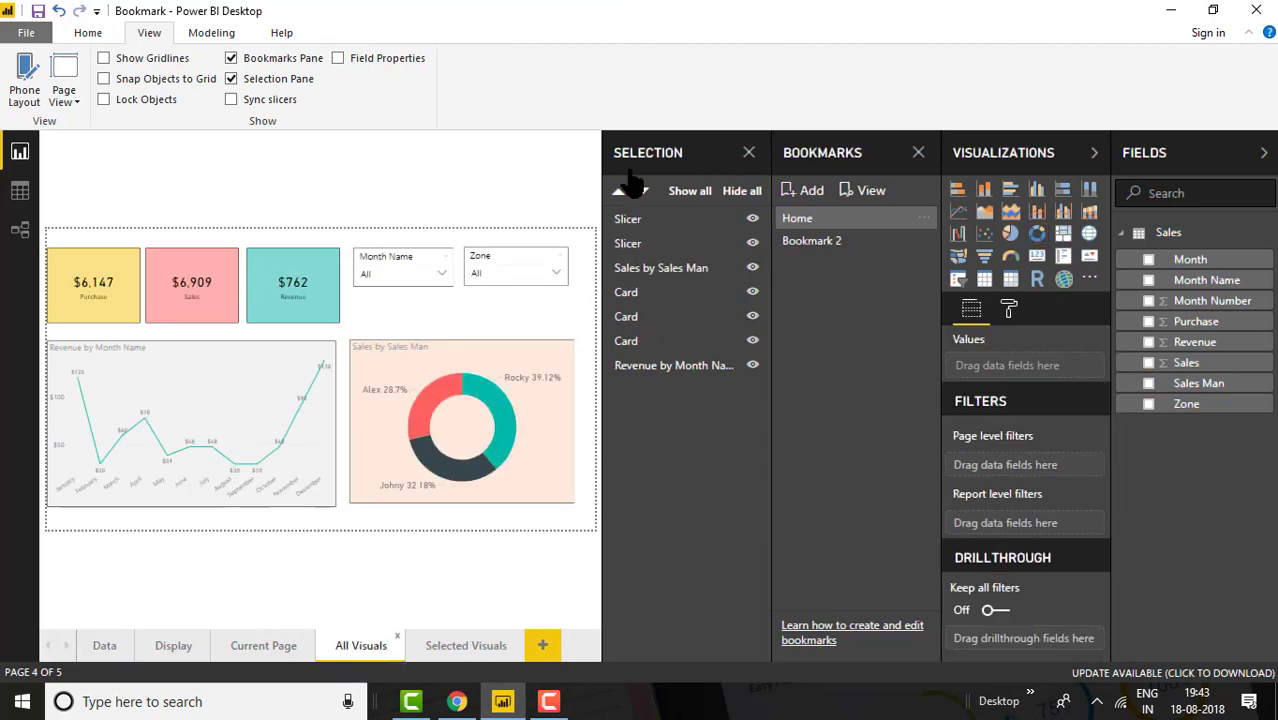
{"action": "left_click", "coordinate": [90, 36]}
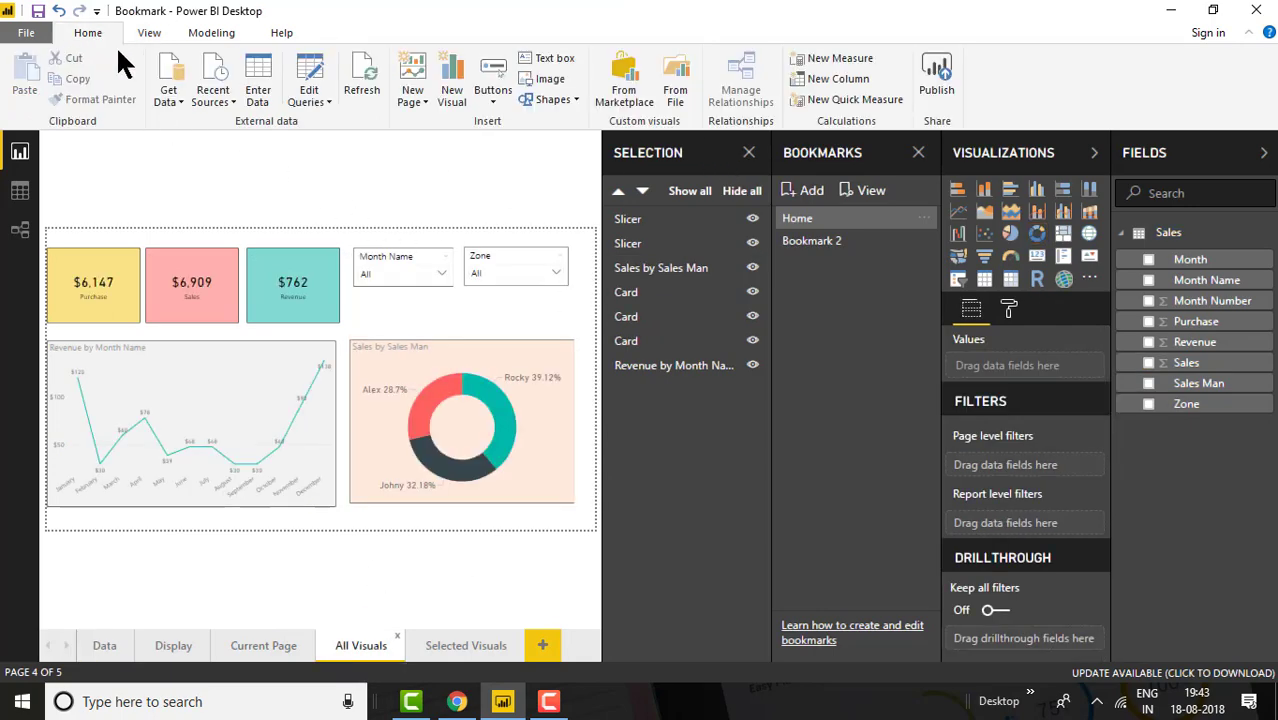
{"action": "left_click", "coordinate": [500, 95]}
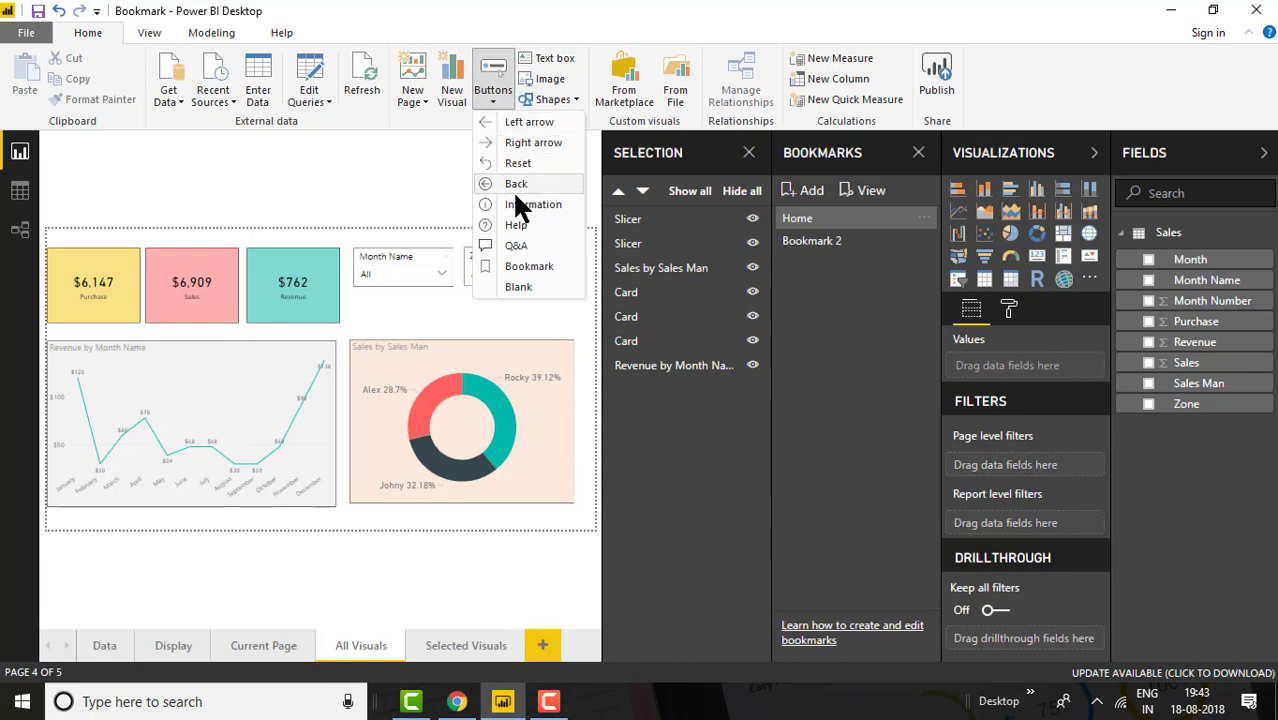
{"action": "left_click", "coordinate": [516, 268]}
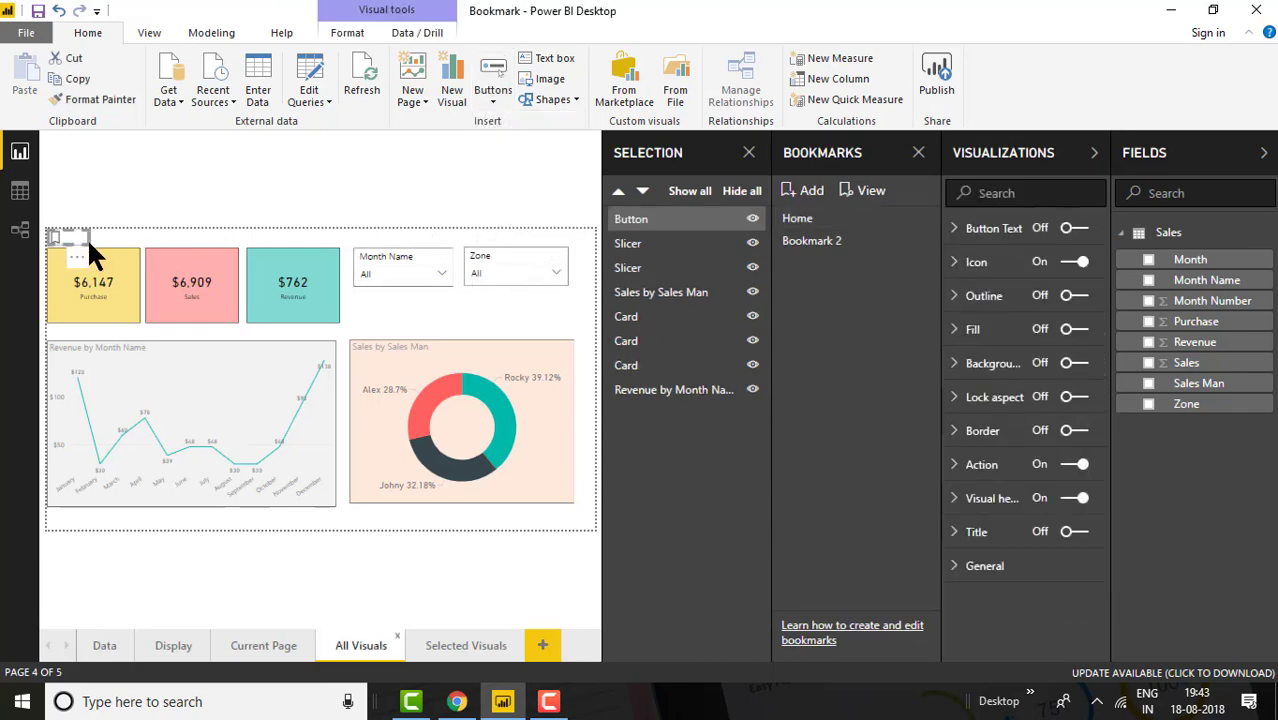
Step: Resize the bookmark button, place it below the slicers, and switch Button Text on
{"action": "left_click_drag", "start_coordinate": [80, 250], "coordinate": [435, 327]}
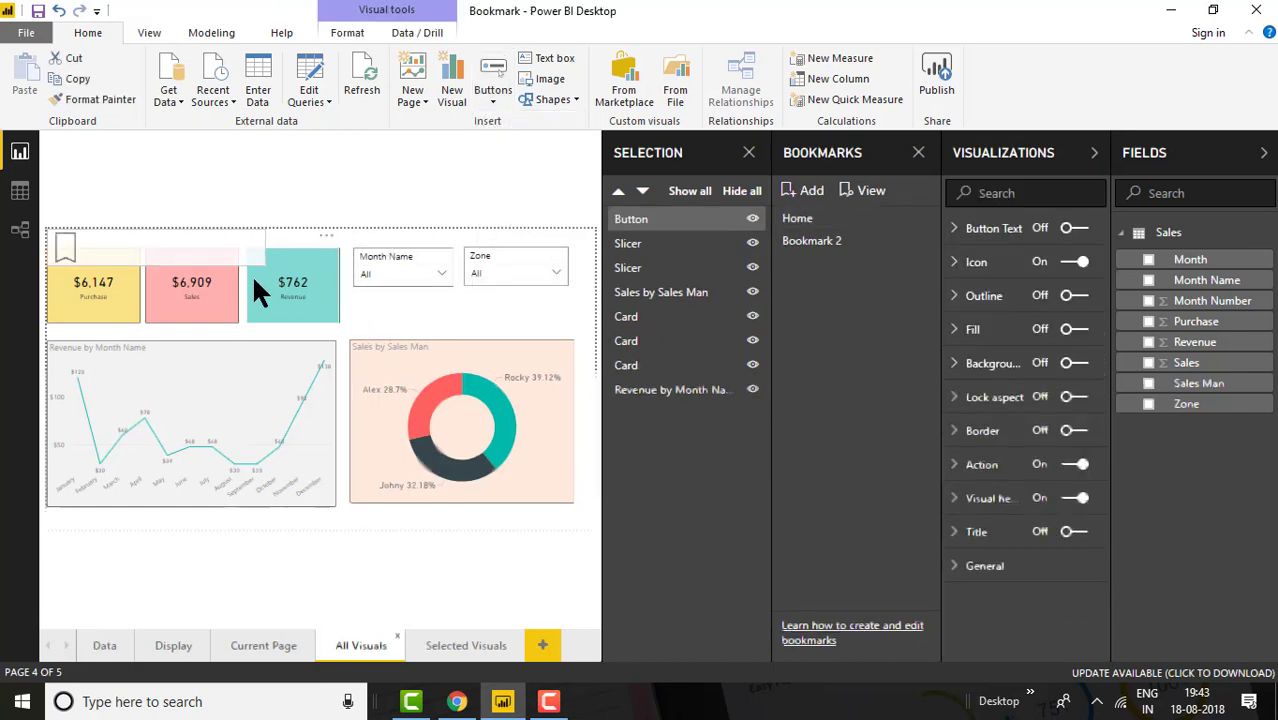
{"action": "key", "text": "Escape"}
{"action": "left_click_drag", "start_coordinate": [130, 280], "coordinate": [425, 327]}
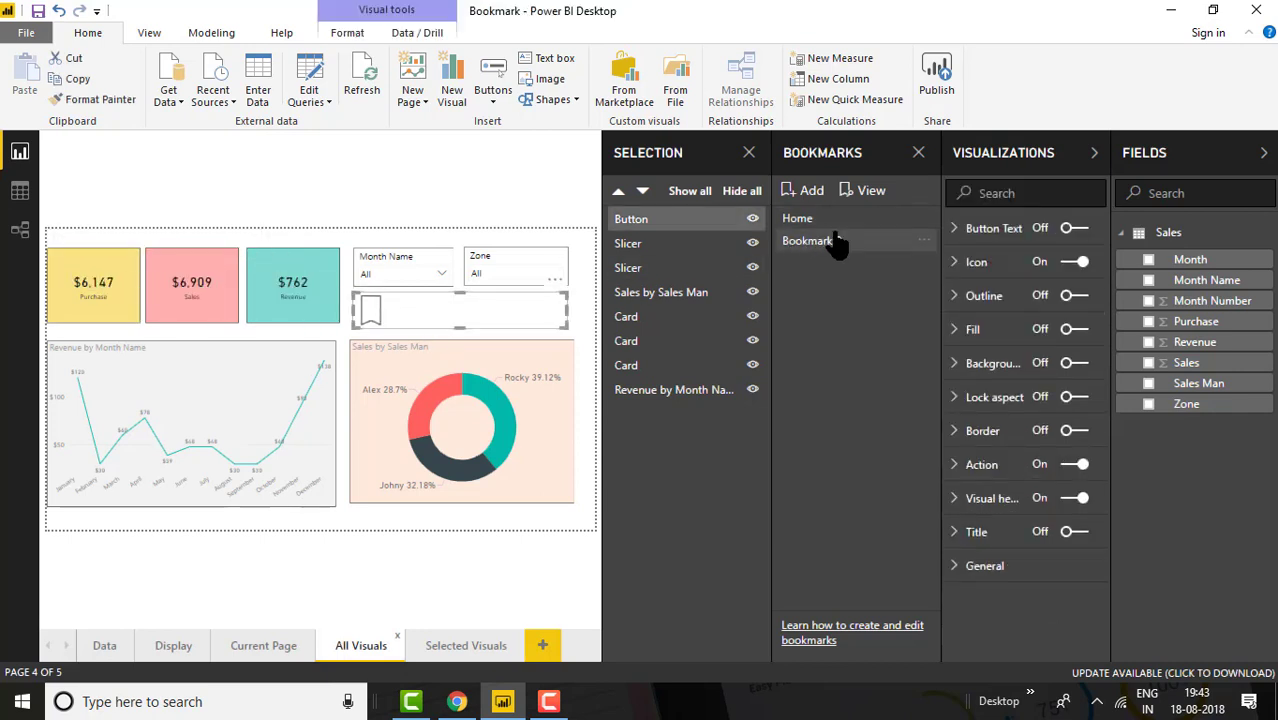
{"action": "left_click", "coordinate": [1076, 229]}
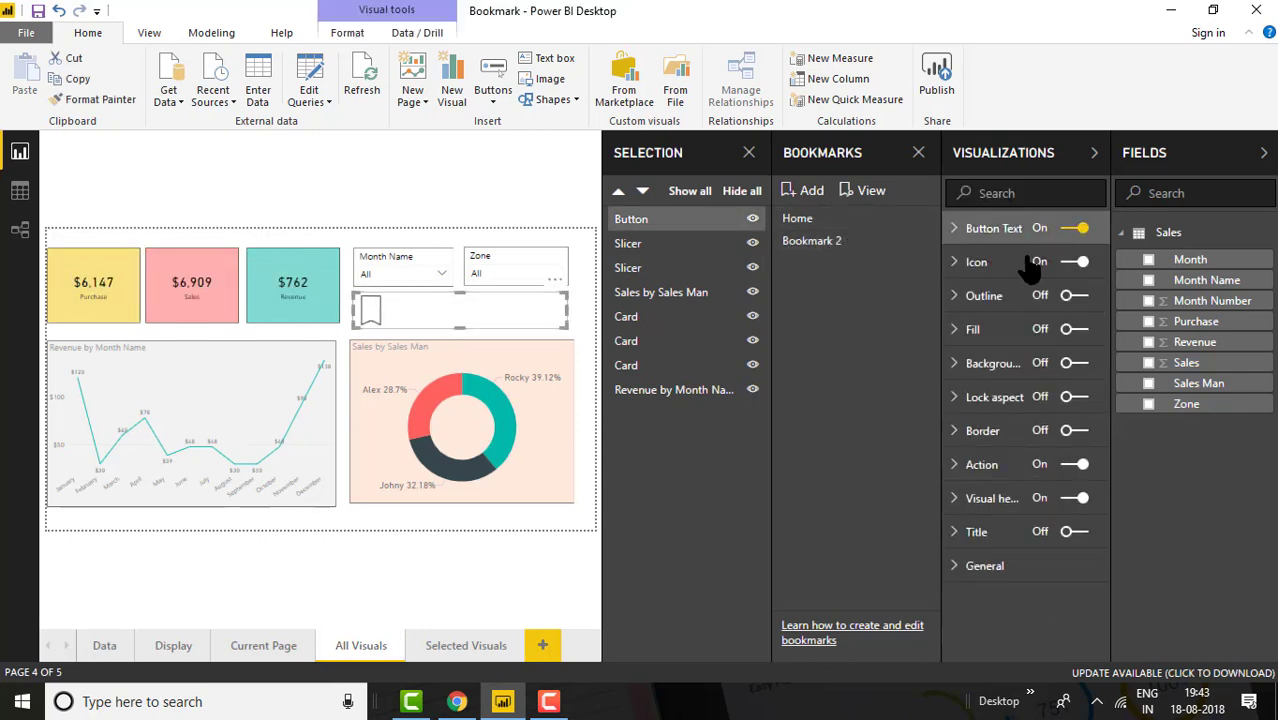
Step: Give the button the text 'Home' with 22 px padding and drag it narrower
{"action": "left_click", "coordinate": [956, 230]}
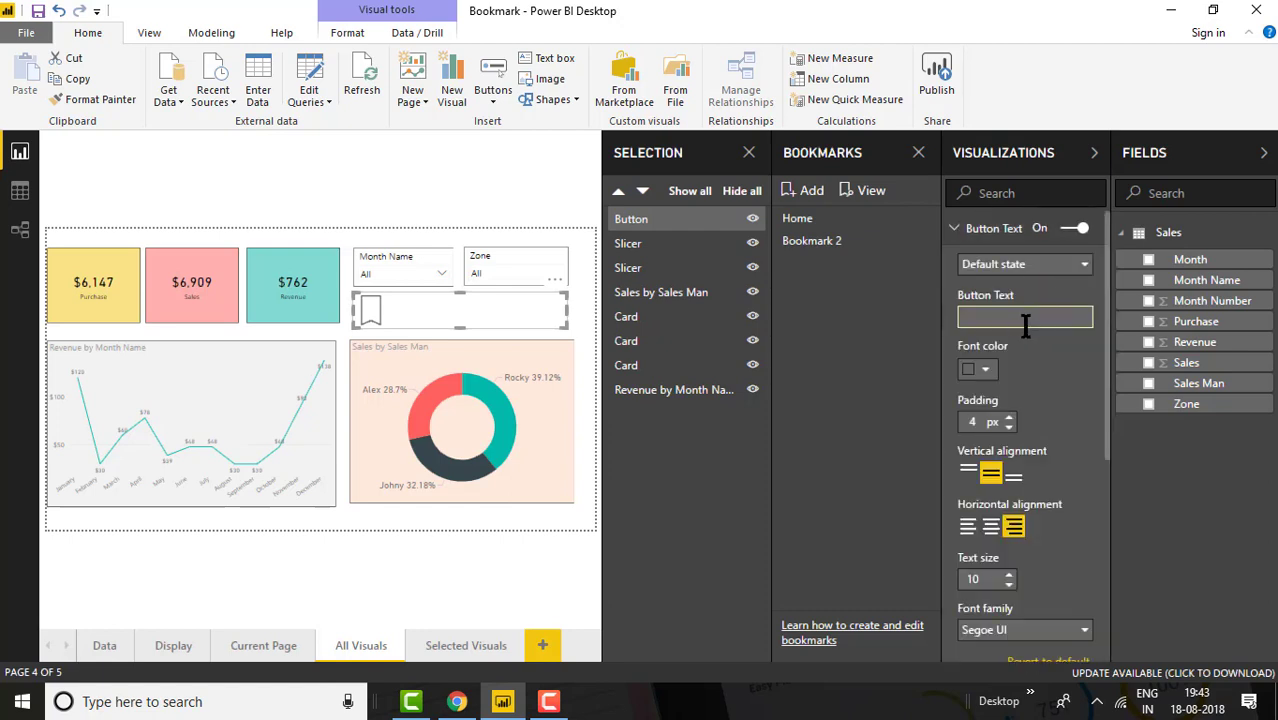
{"action": "left_click", "coordinate": [1027, 318]}
{"action": "type", "text": "Home"}
{"action": "left_click", "coordinate": [1007, 417]}
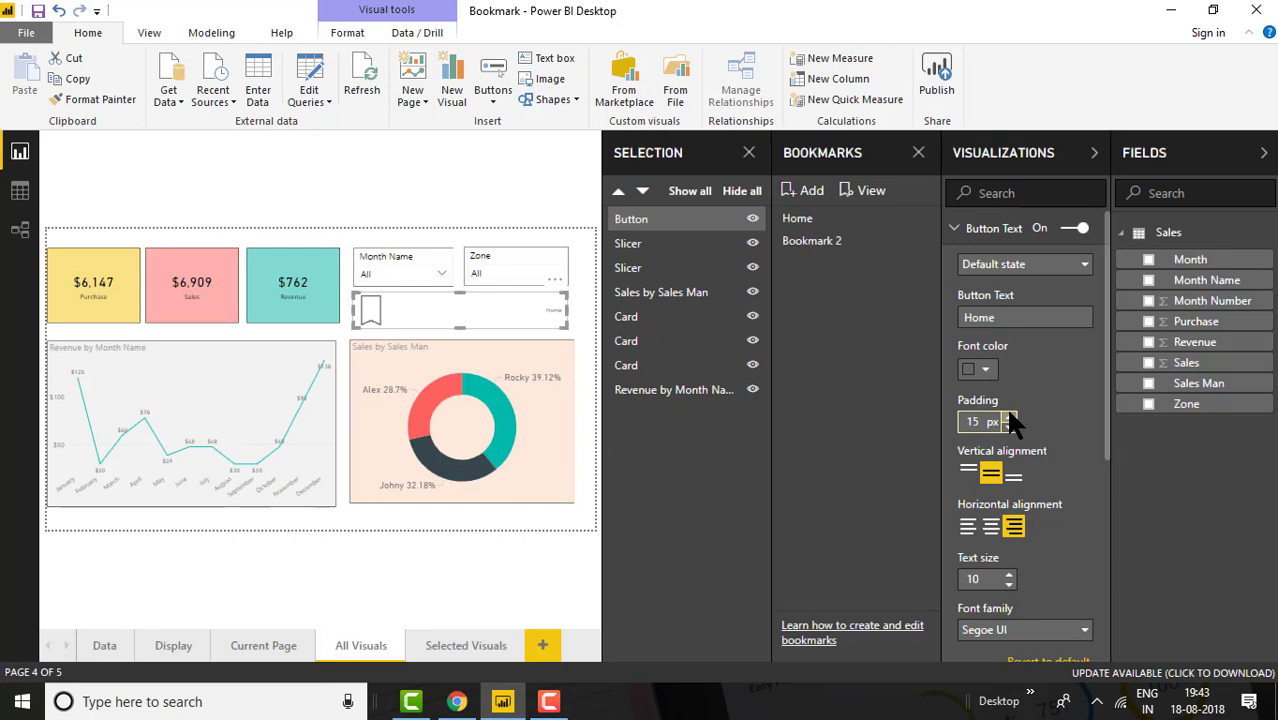
{"action": "left_click", "coordinate": [1009, 417]}
{"action": "left_click_drag", "start_coordinate": [567, 309], "coordinate": [513, 310]}
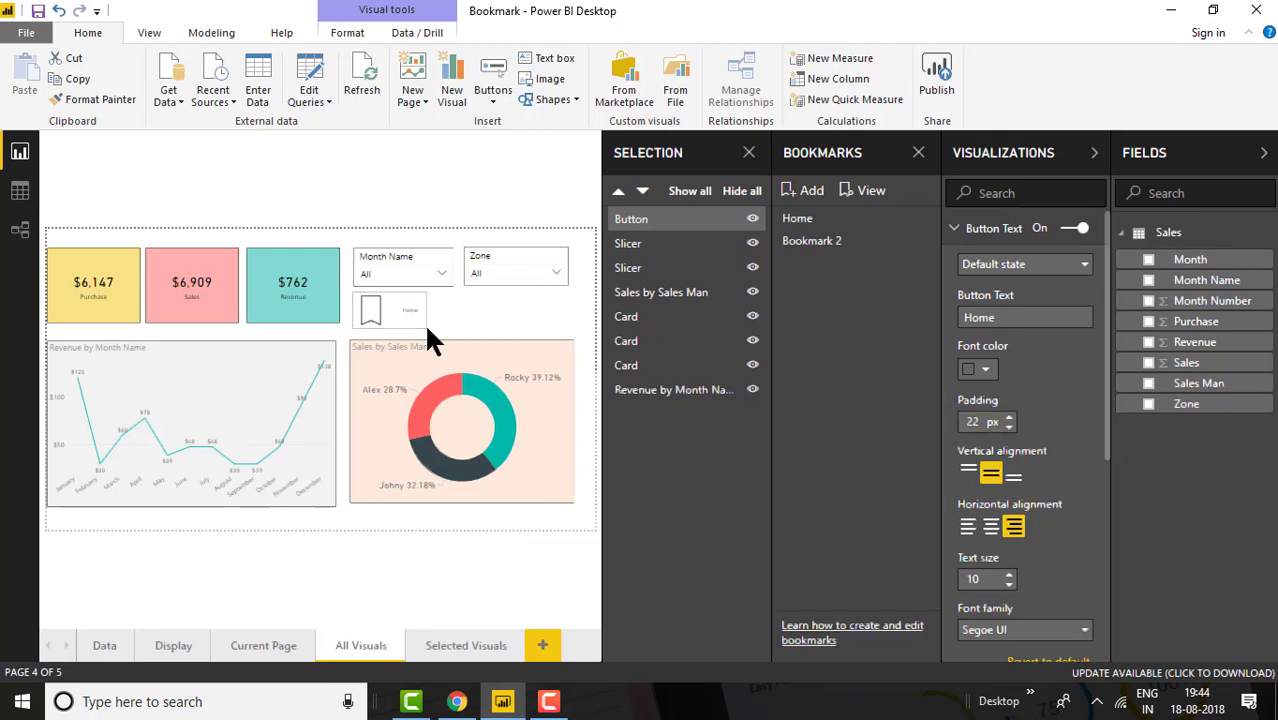
{"action": "left_click", "coordinate": [427, 329]}
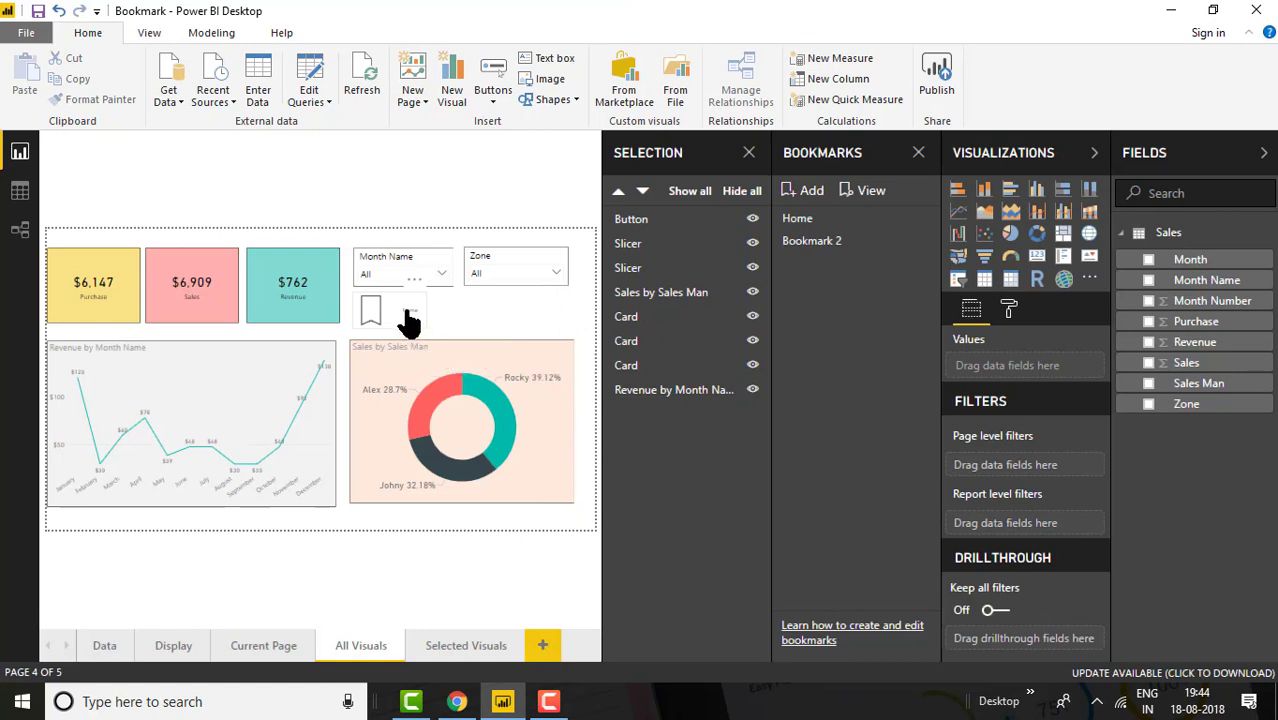
Step: Set the Home button's Action to the Home bookmark
{"action": "left_click", "coordinate": [405, 322]}
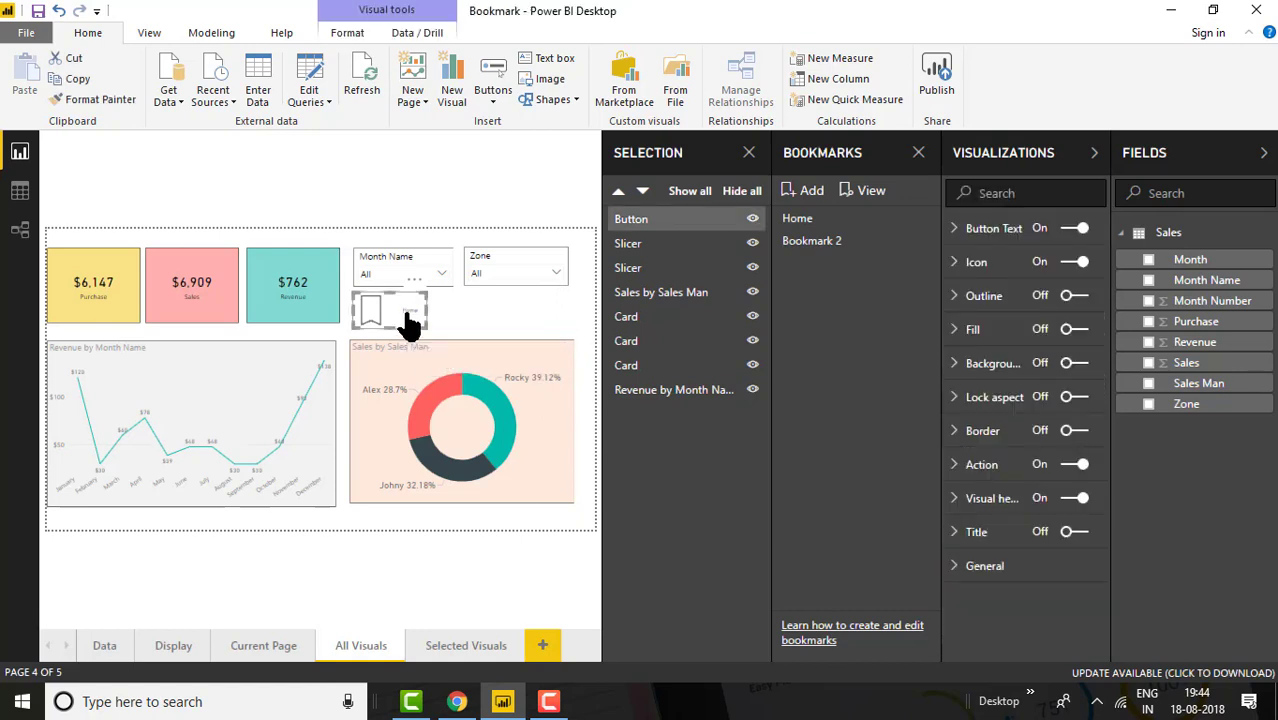
{"action": "left_click", "coordinate": [952, 468]}
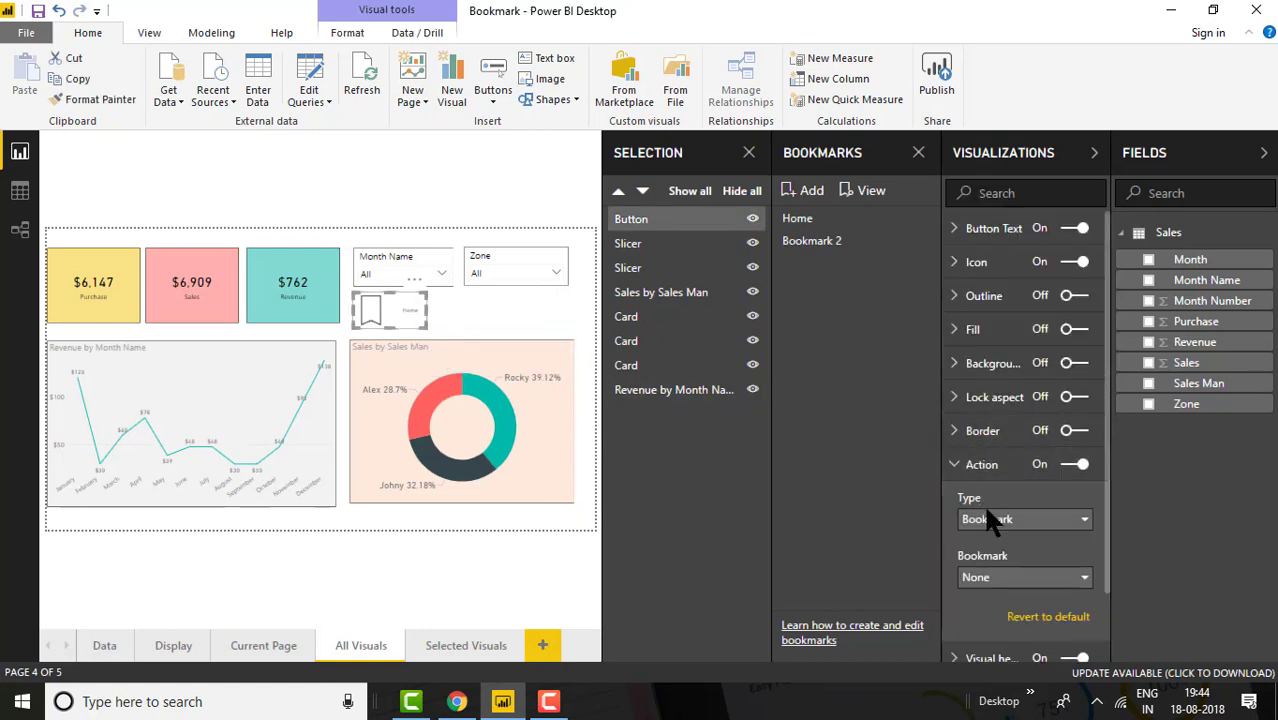
{"action": "left_click", "coordinate": [1048, 579]}
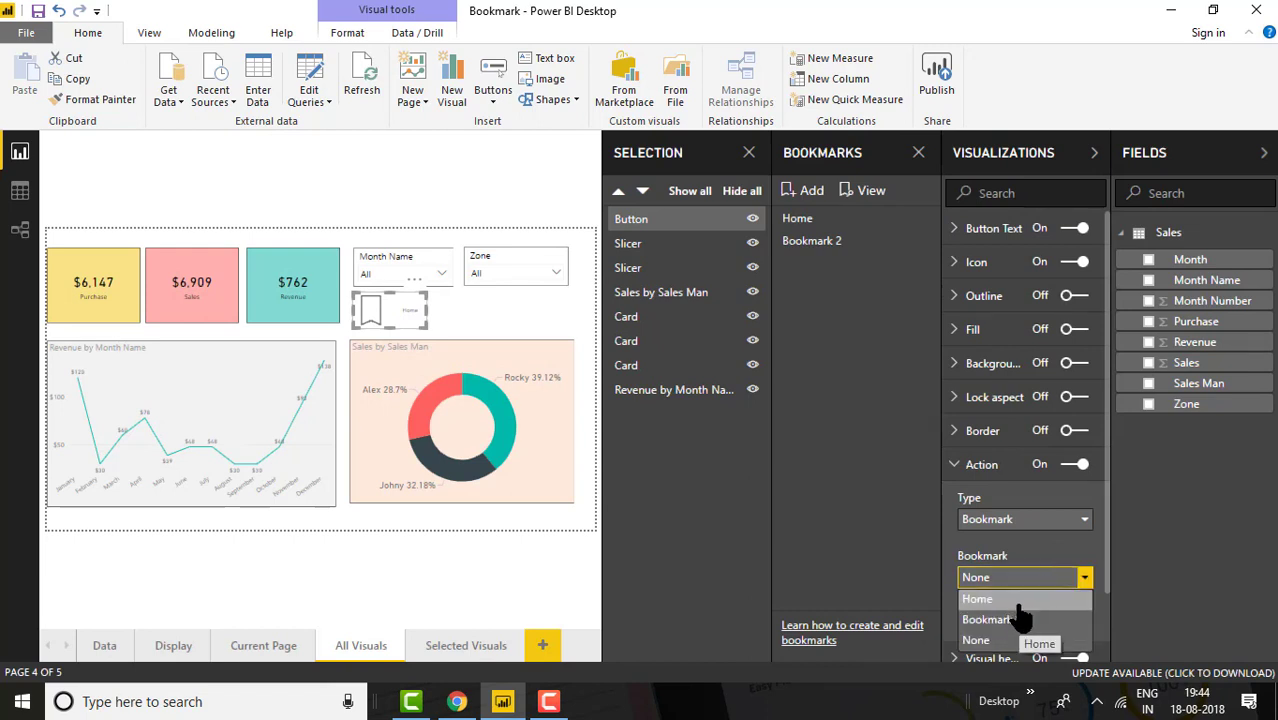
{"action": "left_click", "coordinate": [1018, 602]}
{"action": "left_click", "coordinate": [459, 297]}
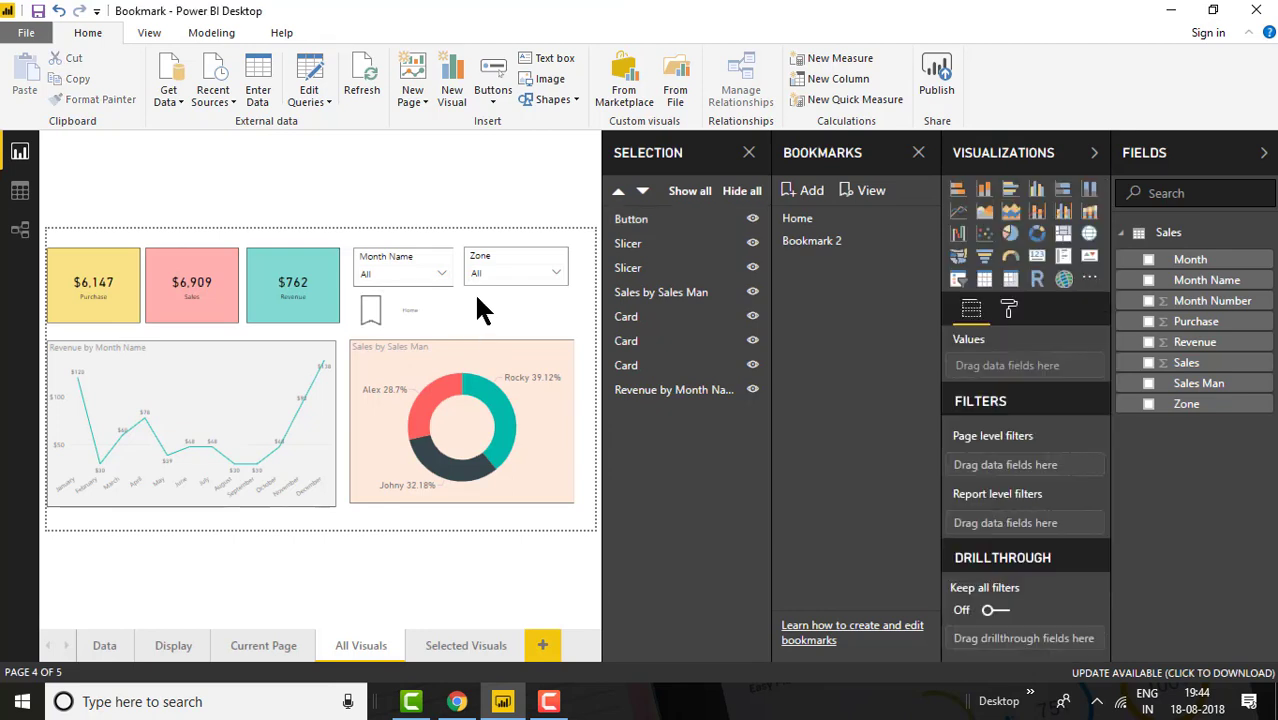
Step: Ctrl+click the Home button to reach the Data page, then check the Home bookmark's options
{"action": "left_click", "coordinate": [395, 330], "text": "ctrl"}
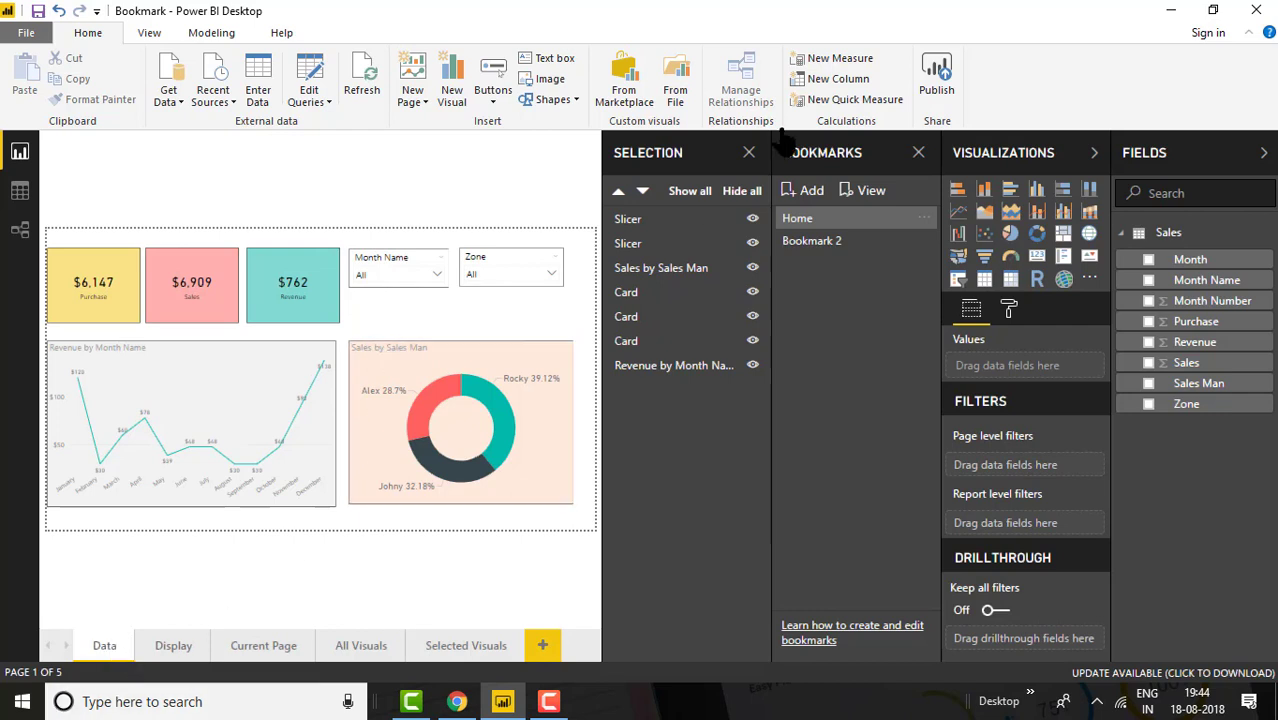
{"action": "left_click", "coordinate": [924, 218]}
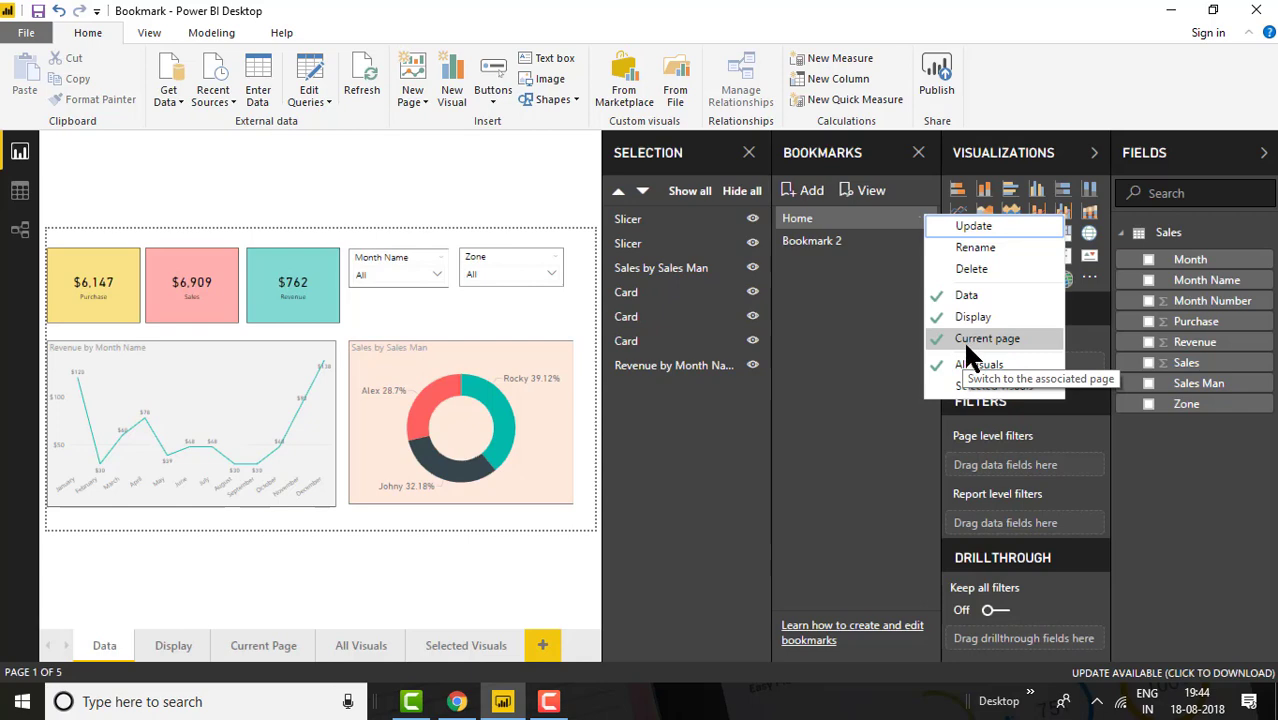
{"action": "left_click", "coordinate": [861, 285]}
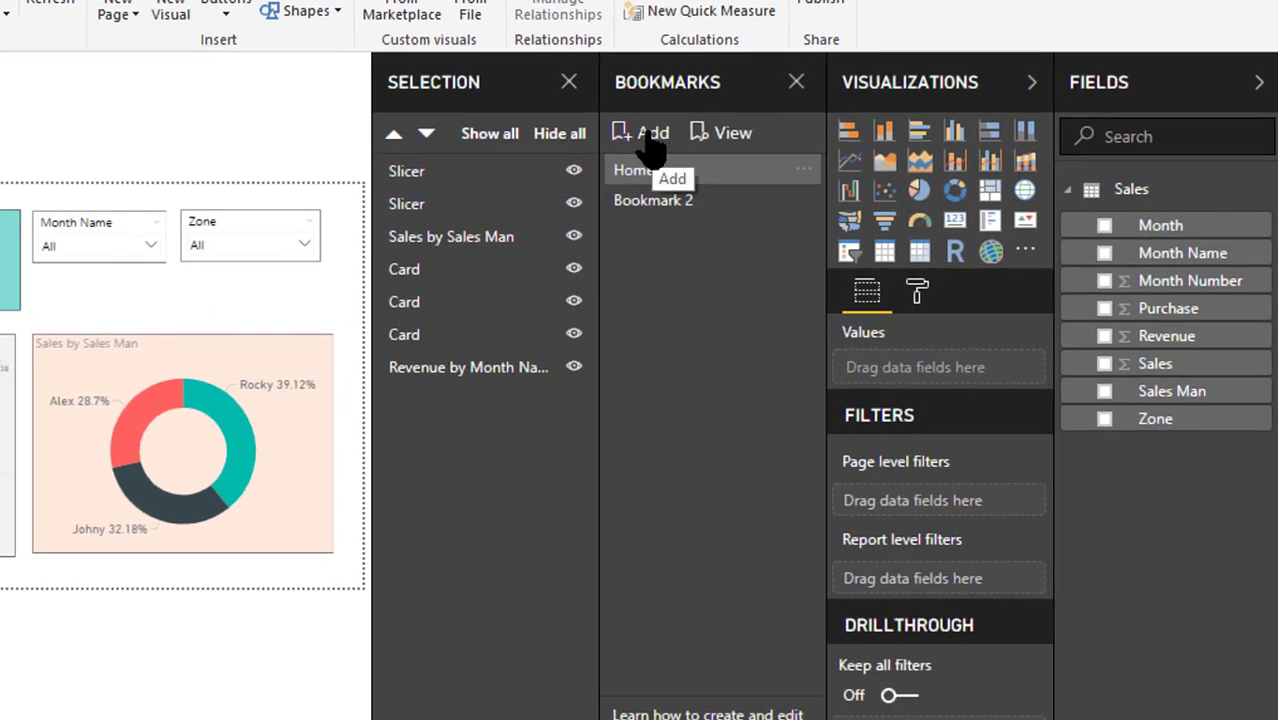
Step: Add Bookmark 3 with Current page capture switched off, and update it
{"action": "left_click", "coordinate": [646, 138]}
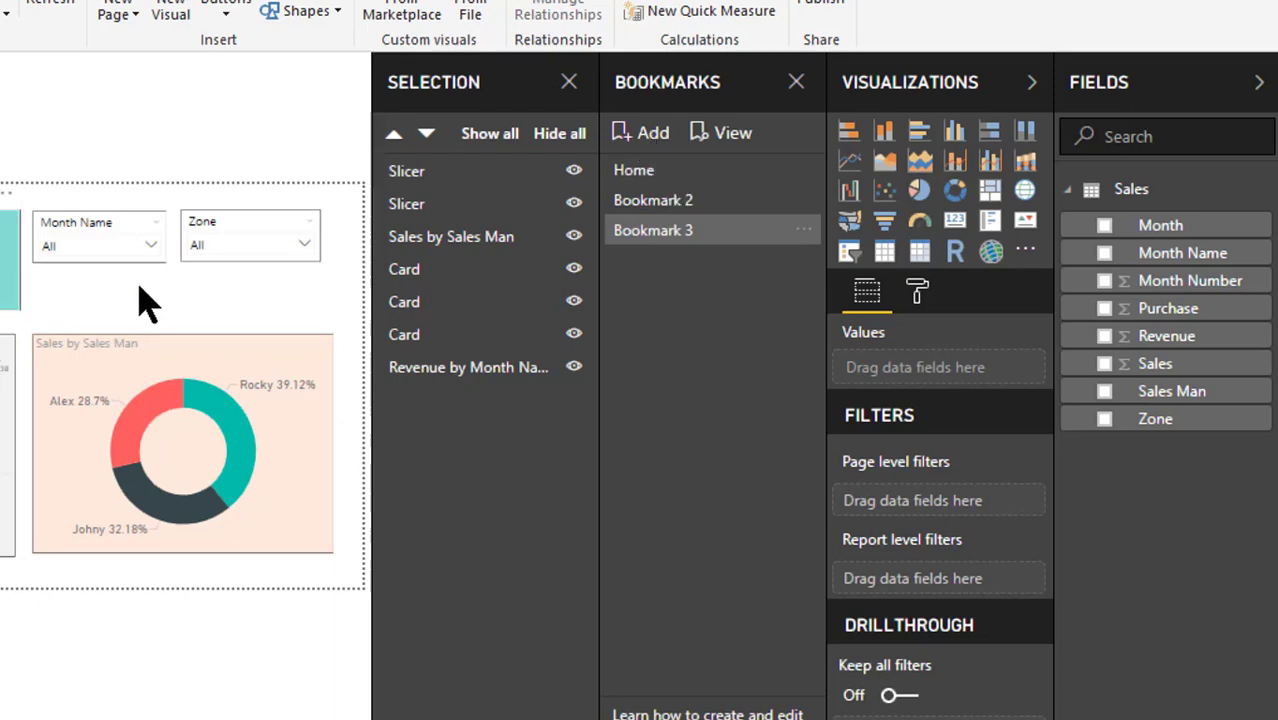
{"action": "left_click", "coordinate": [804, 231]}
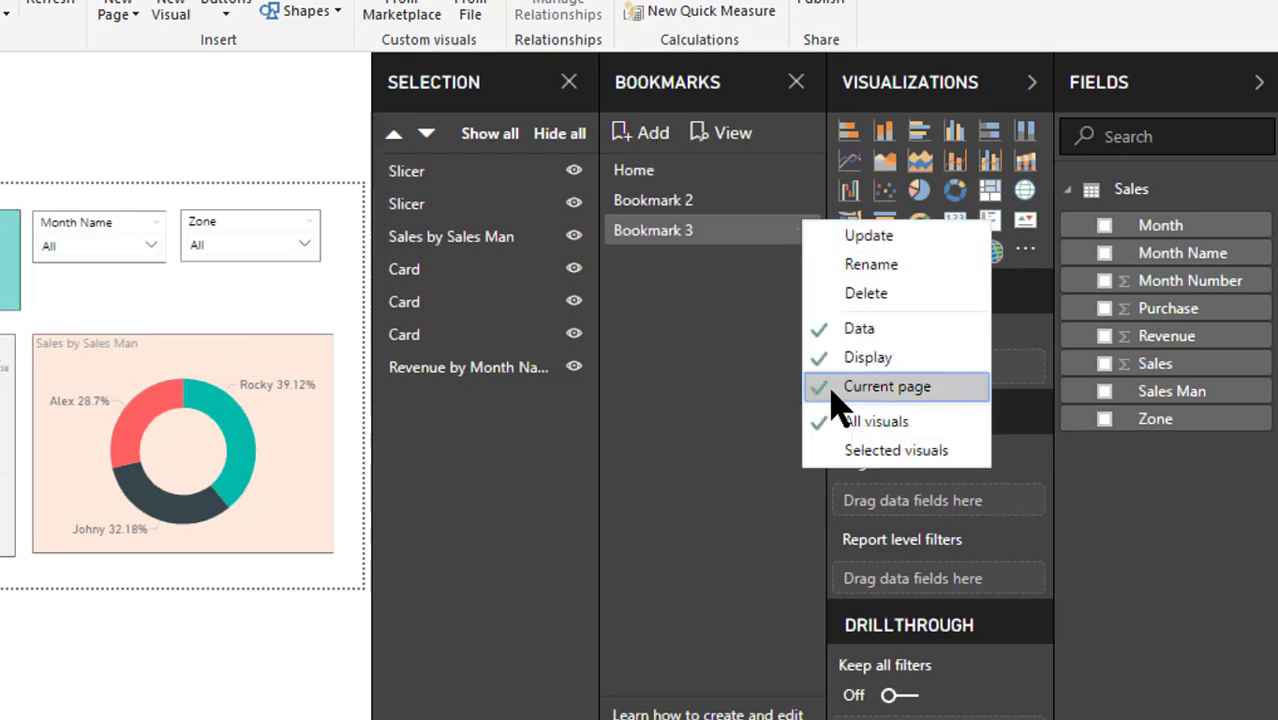
{"action": "left_click", "coordinate": [833, 390]}
{"action": "left_click", "coordinate": [804, 232]}
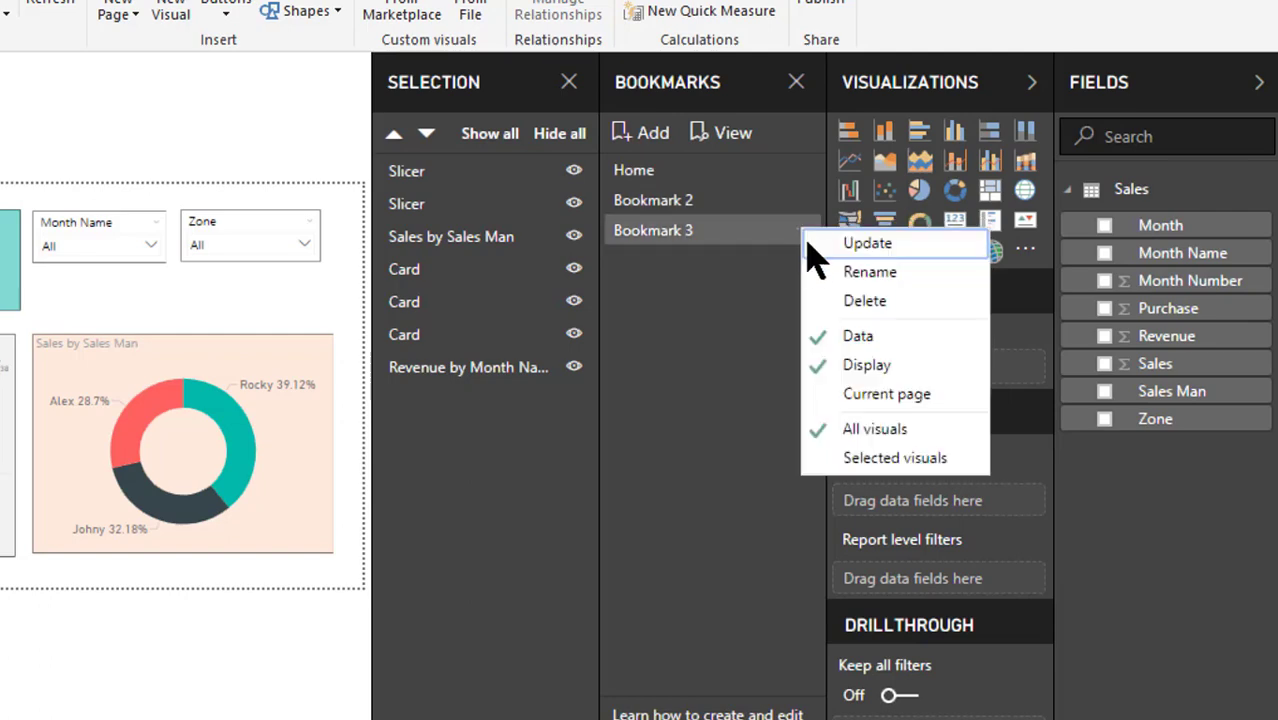
{"action": "left_click", "coordinate": [842, 245]}
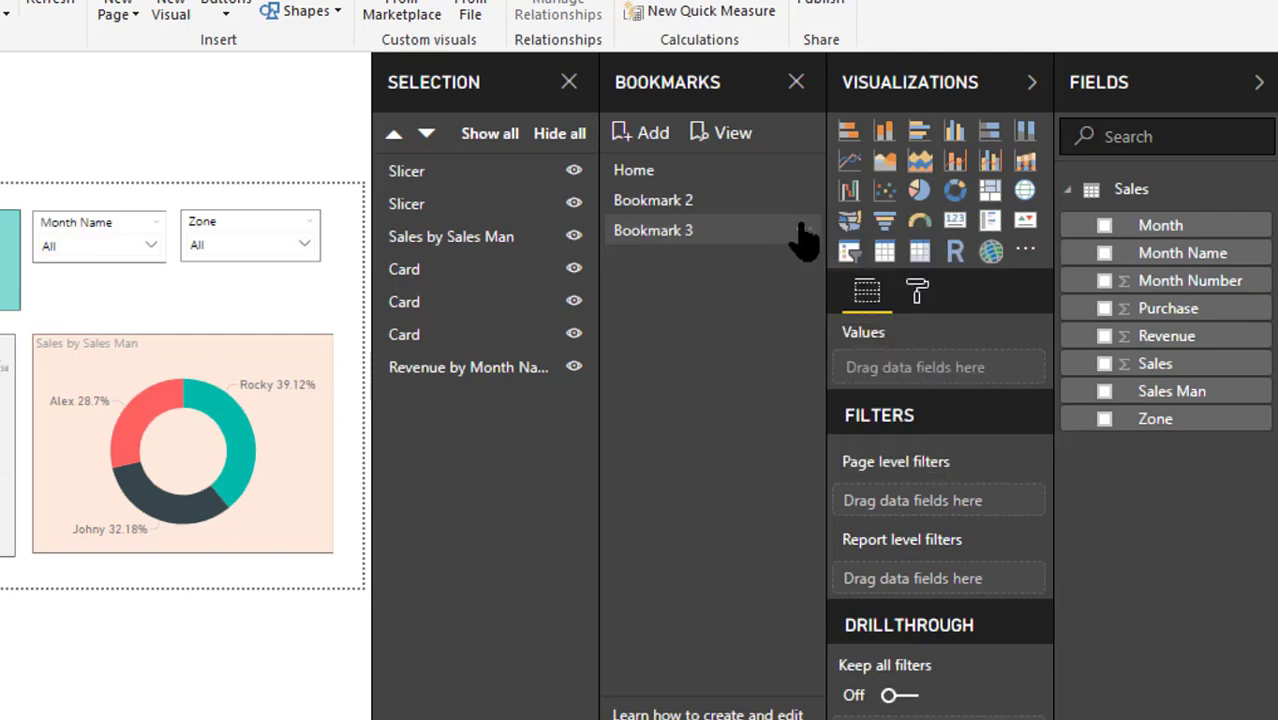
Step: Rename Bookmark 3 to HomeWithoutCurrentPage
{"action": "left_click", "coordinate": [805, 233]}
{"action": "left_click", "coordinate": [822, 266]}
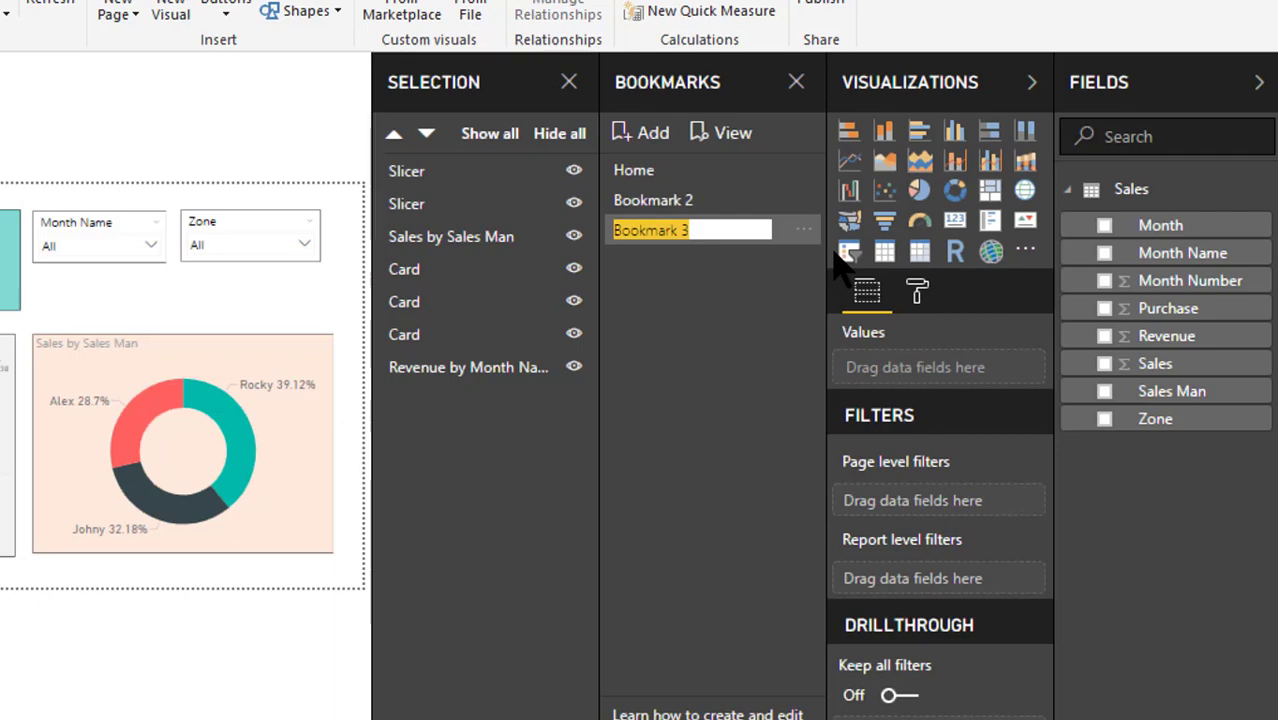
{"action": "type", "text": "HomeWithoutCu"}
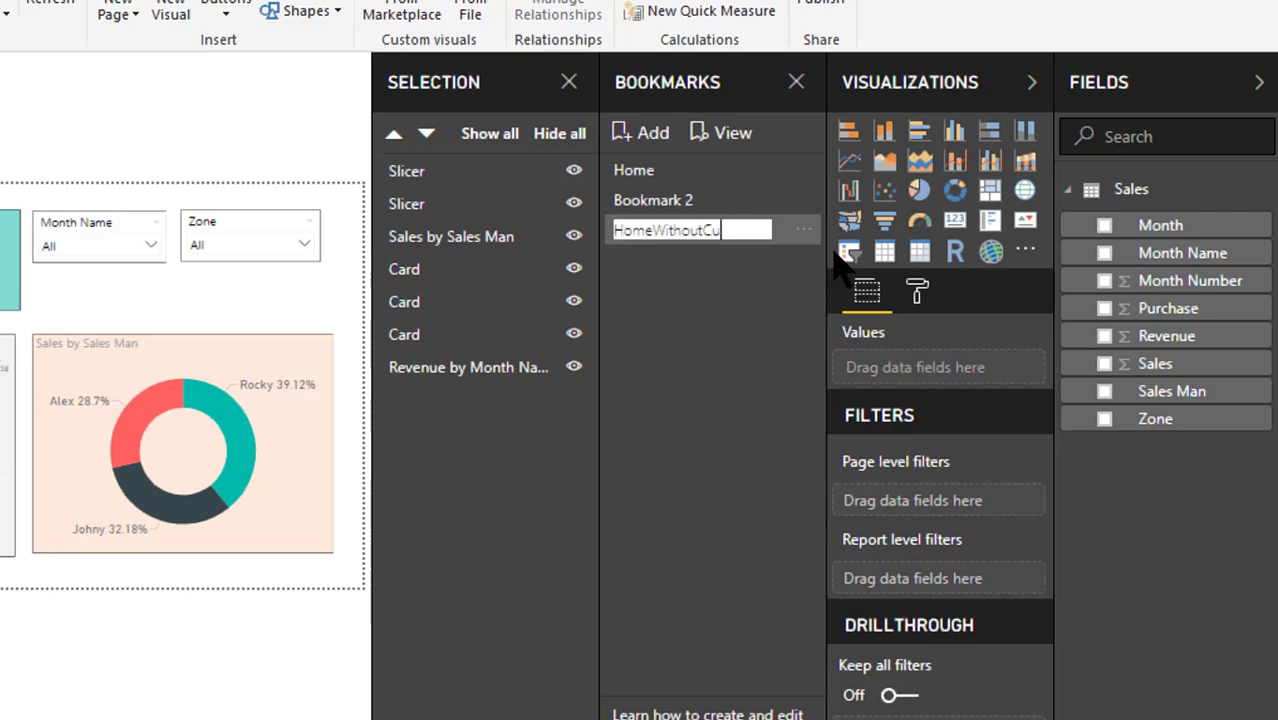
{"action": "type", "text": "rrentPage"}
{"action": "key", "text": "Return"}
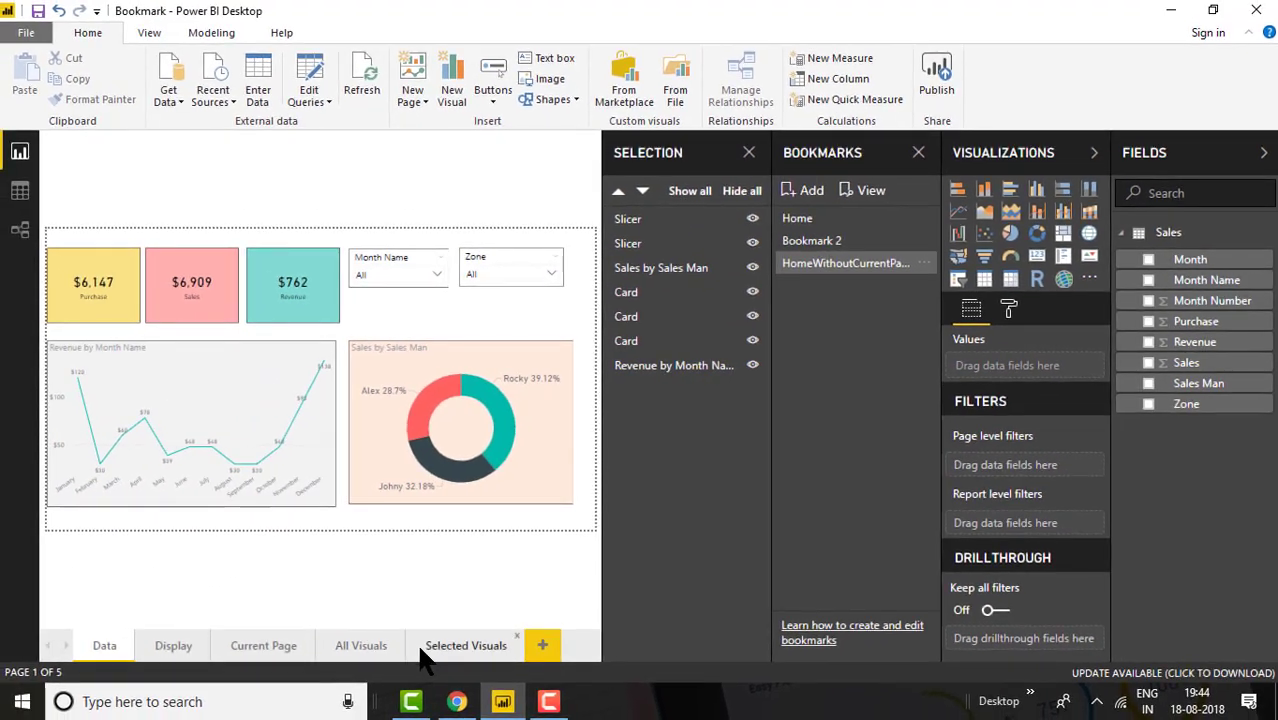
Step: On the All Visuals page, insert a bookmark button and place it beside the Home button
{"action": "left_click", "coordinate": [418, 655]}
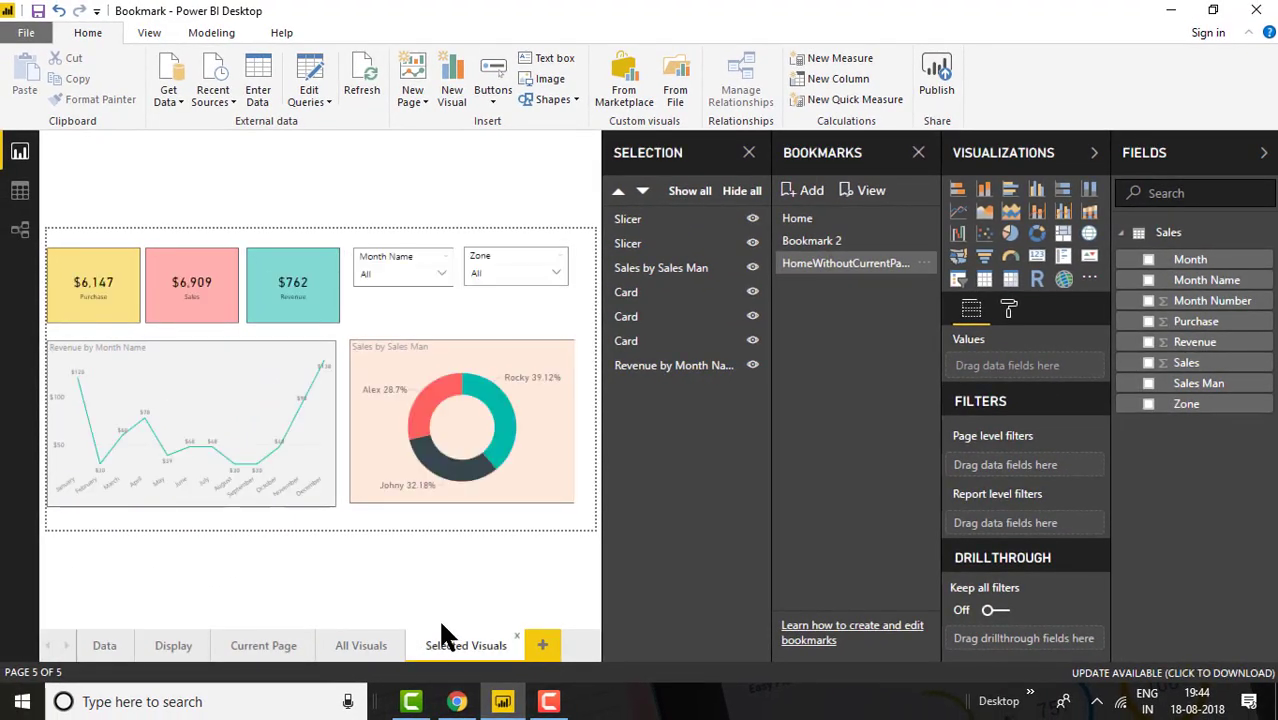
{"action": "left_click", "coordinate": [375, 632]}
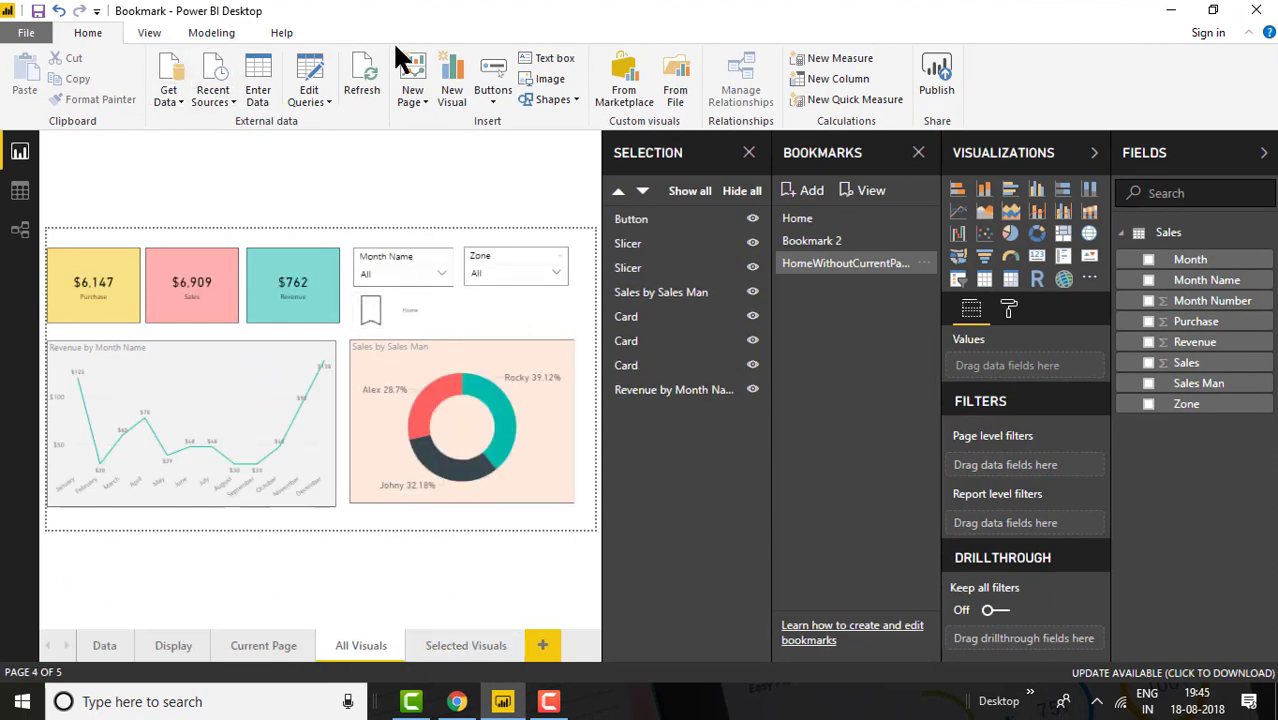
{"action": "left_click", "coordinate": [493, 95]}
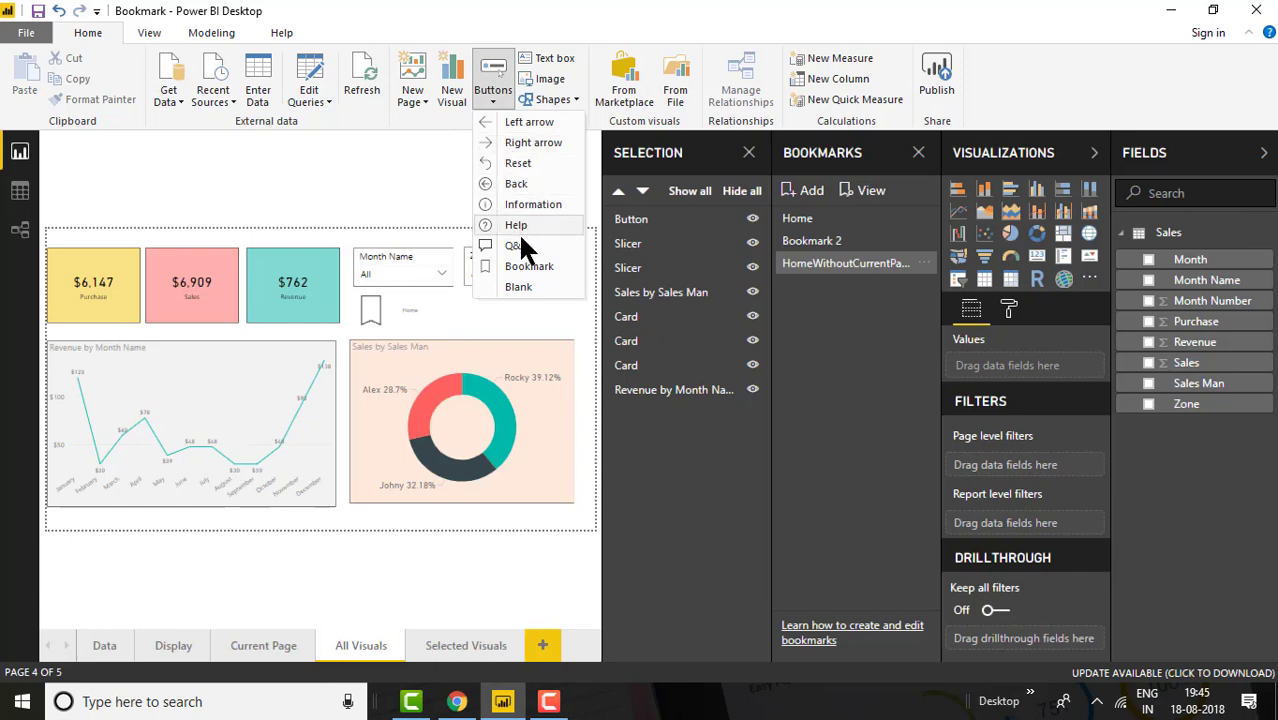
{"action": "left_click", "coordinate": [522, 266]}
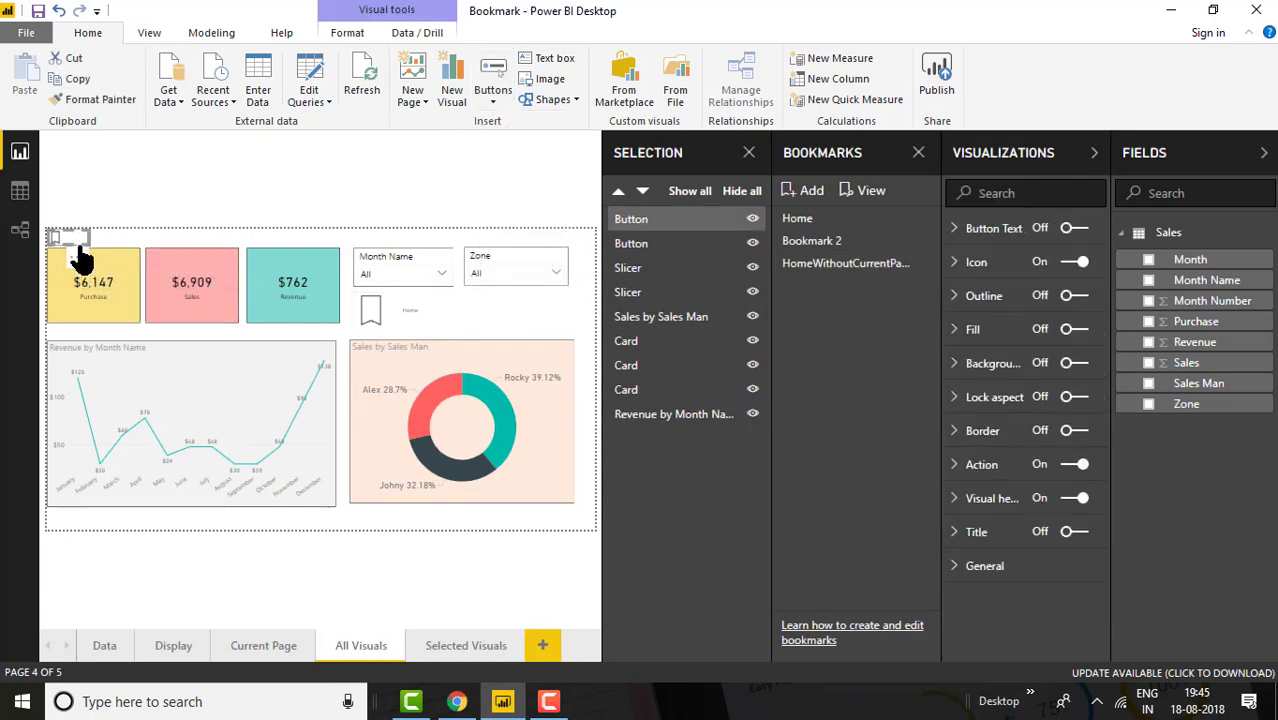
{"action": "left_click_drag", "start_coordinate": [78, 255], "coordinate": [493, 337]}
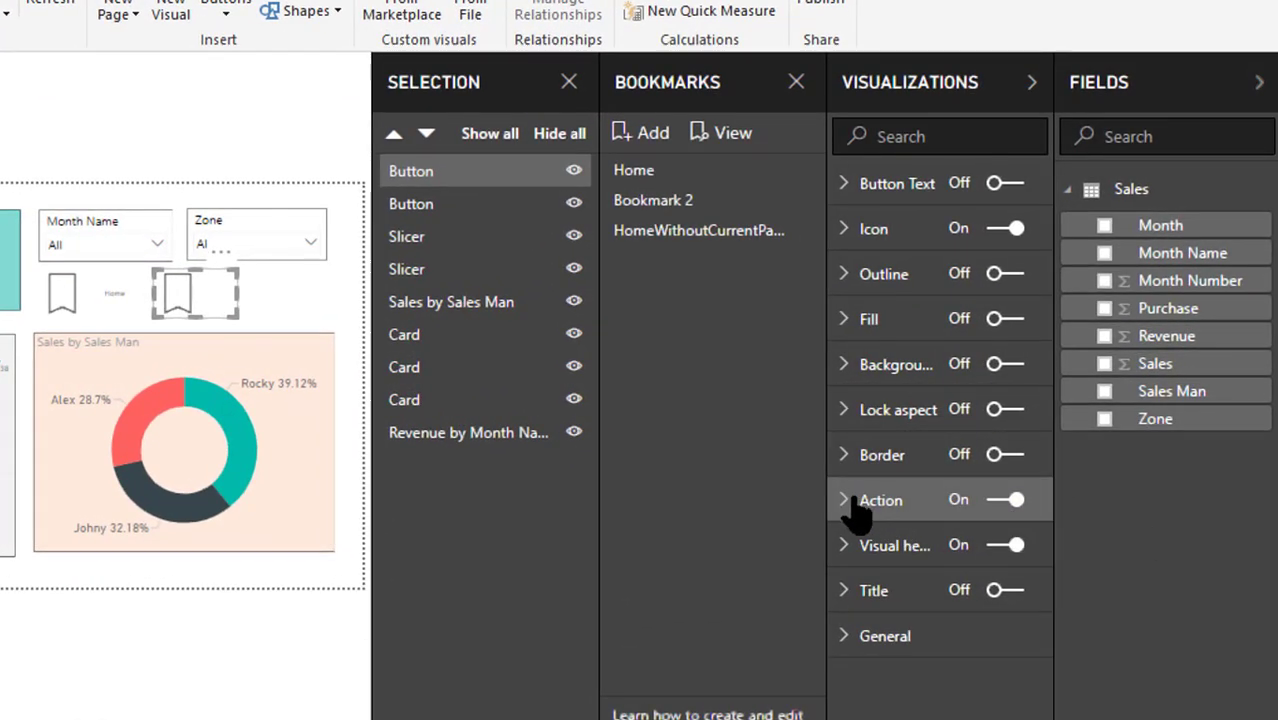
Step: Set the new button's action type to Bookmark, linked to HomeWithoutCurrentPage
{"action": "left_click", "coordinate": [850, 505]}
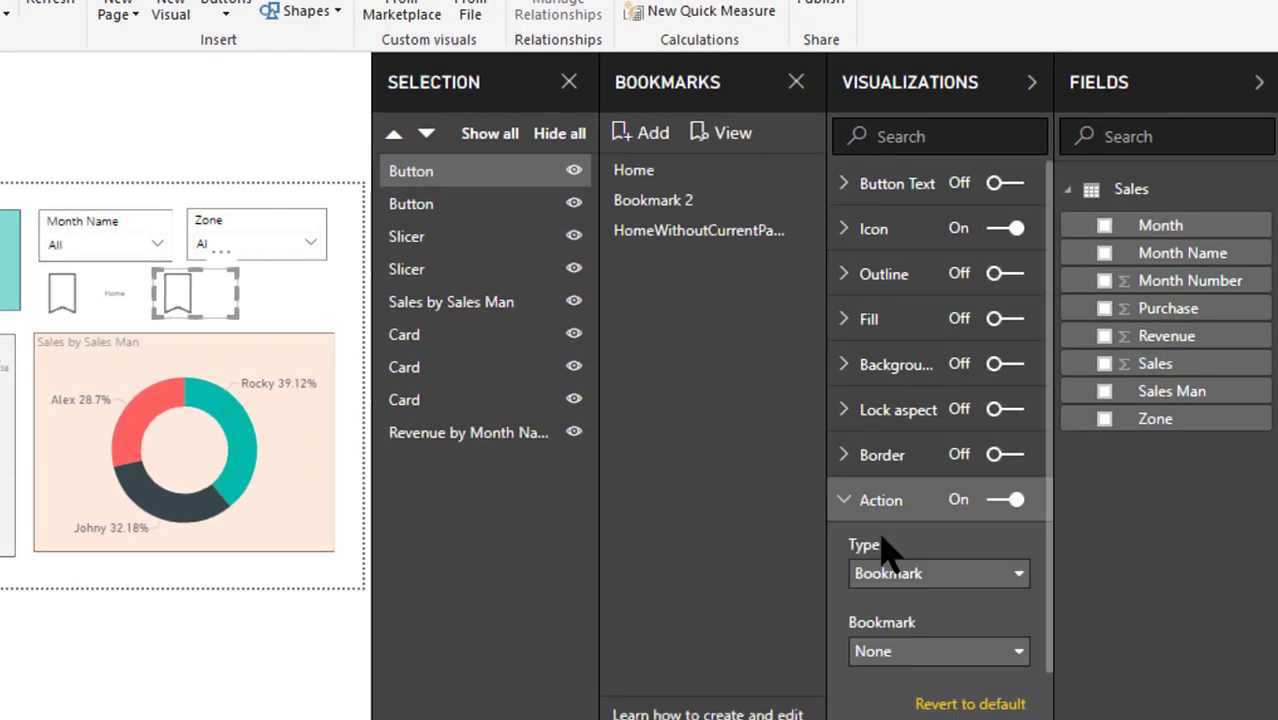
{"action": "left_click", "coordinate": [948, 585]}
{"action": "left_click", "coordinate": [930, 630]}
{"action": "left_click", "coordinate": [938, 652]}
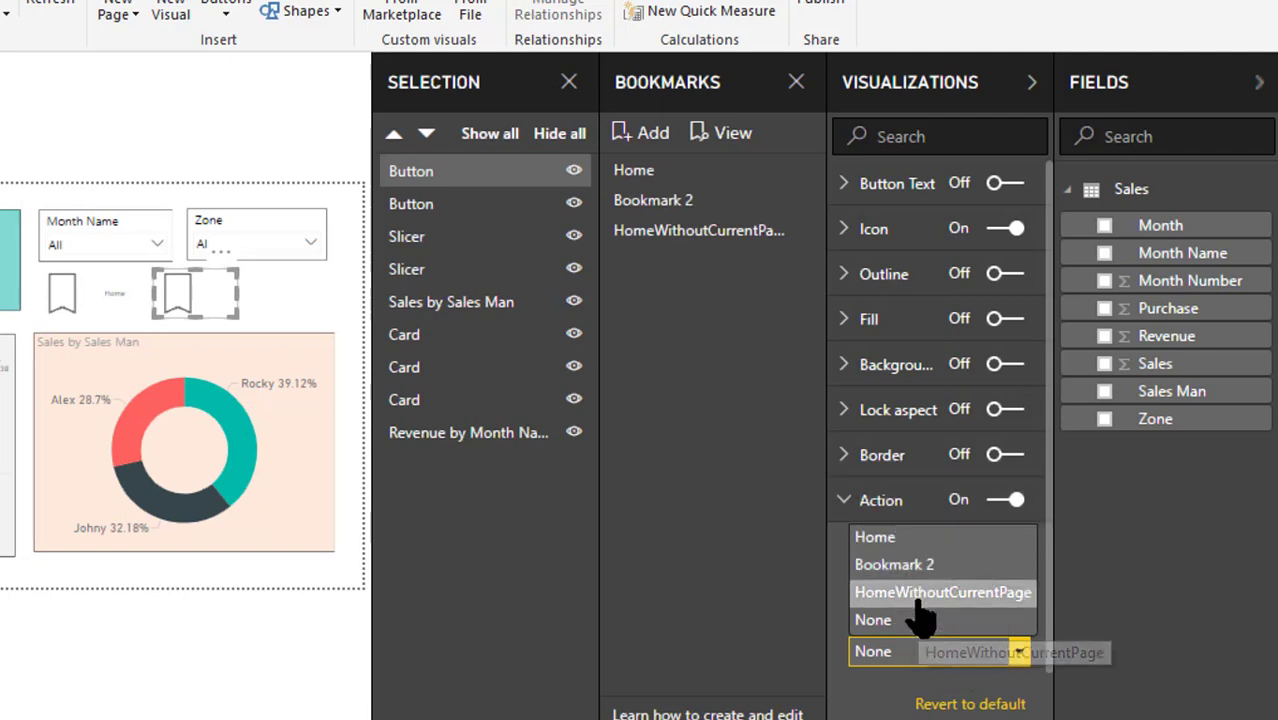
{"action": "left_click", "coordinate": [918, 597]}
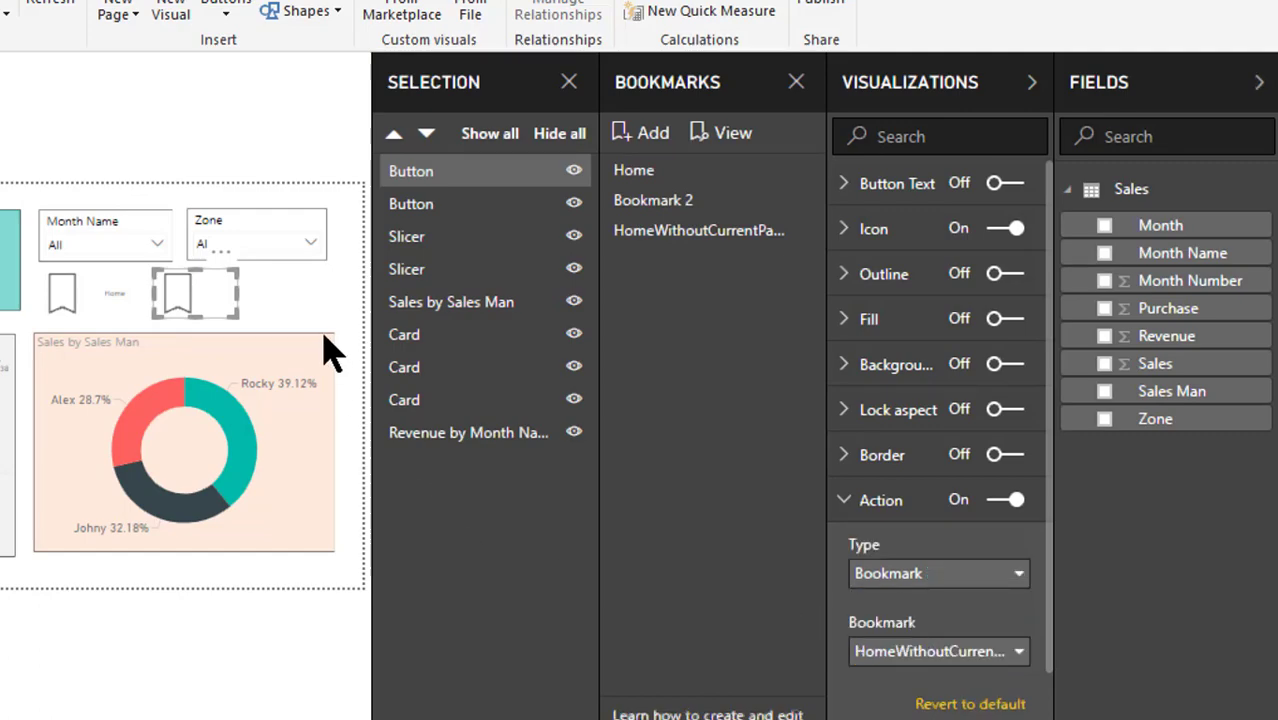
{"action": "left_click", "coordinate": [306, 305]}
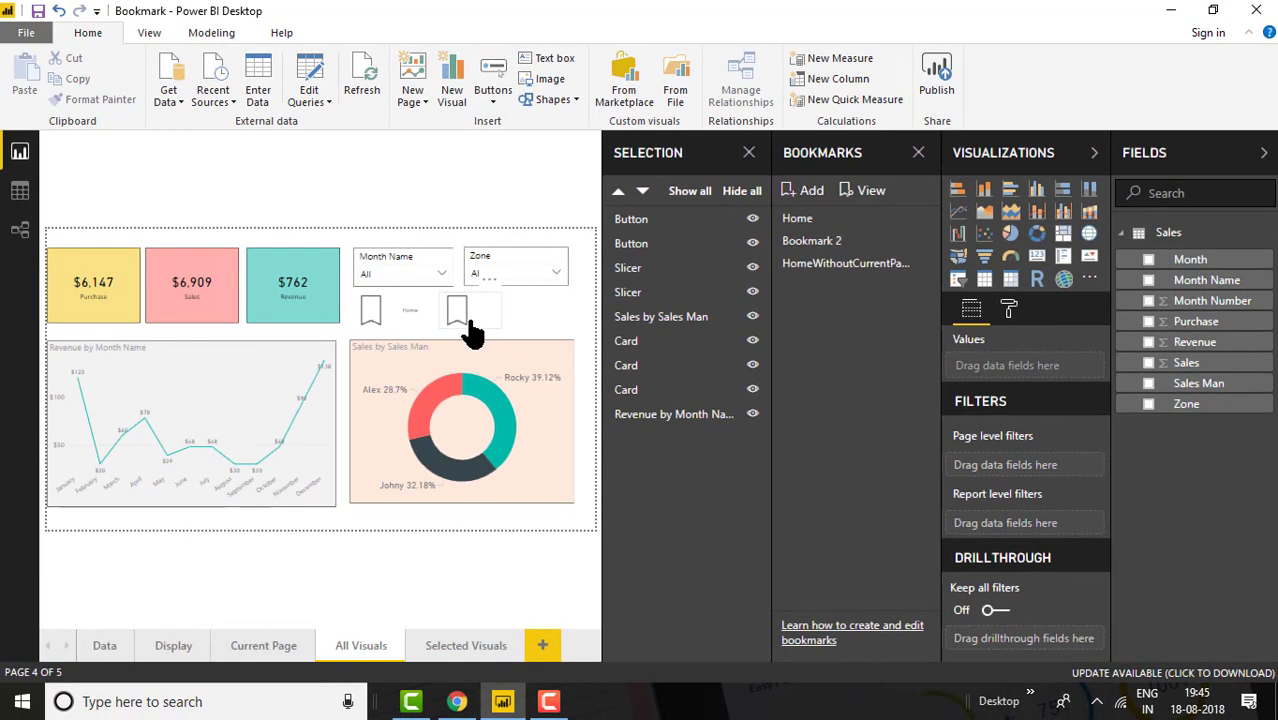
Step: Apply HomeWithoutCurrentPage from its button and confirm Current page is unchecked in its options
{"action": "left_click", "coordinate": [466, 327], "text": "ctrl"}
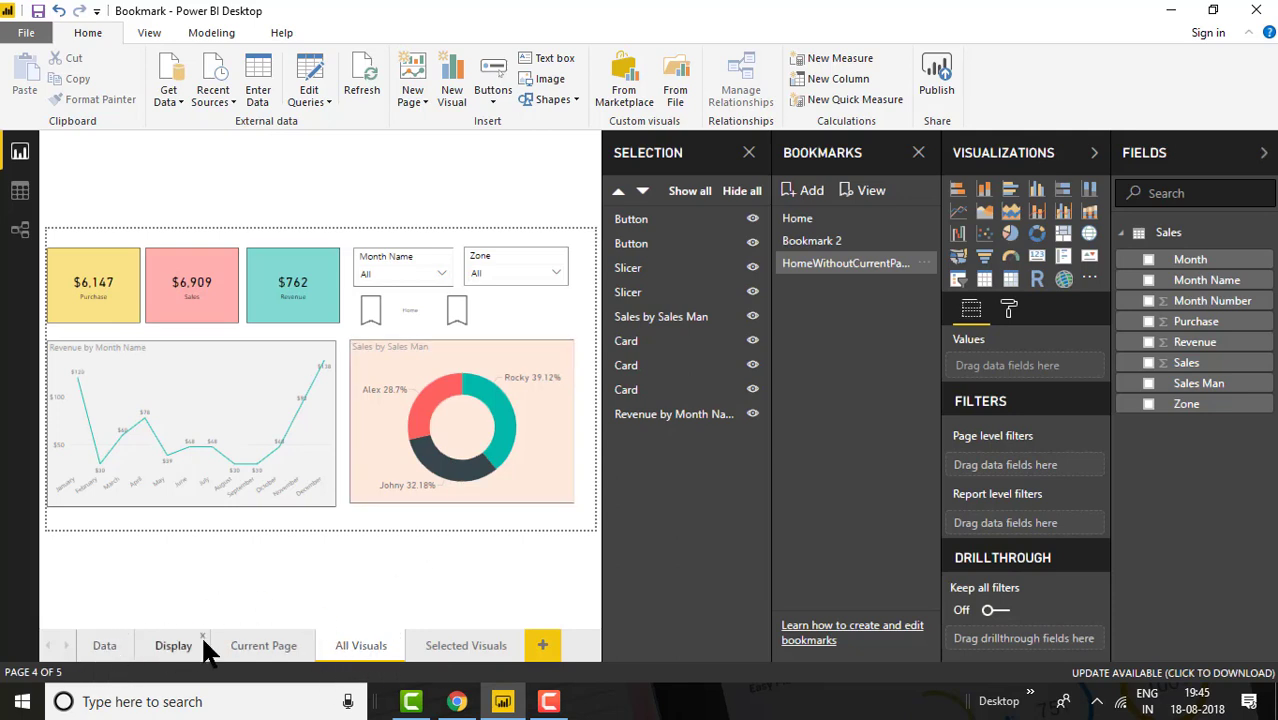
{"action": "left_click", "coordinate": [924, 265]}
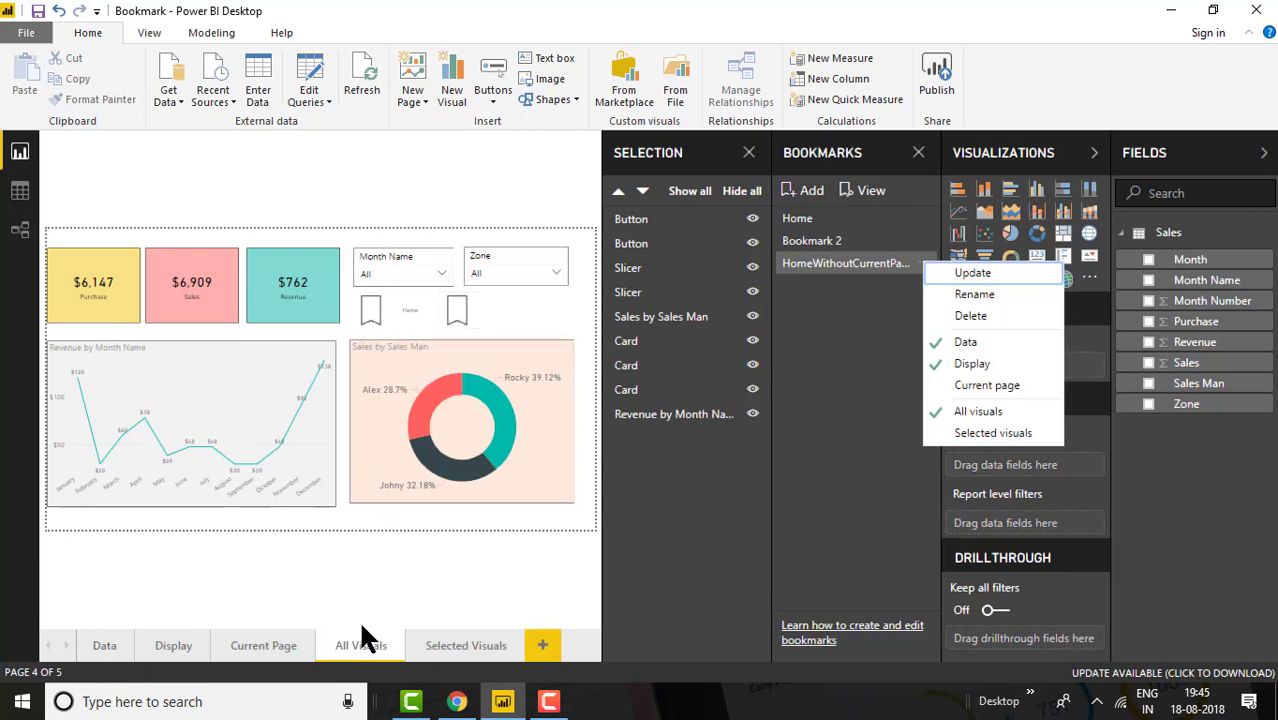
{"action": "left_click", "coordinate": [395, 358]}
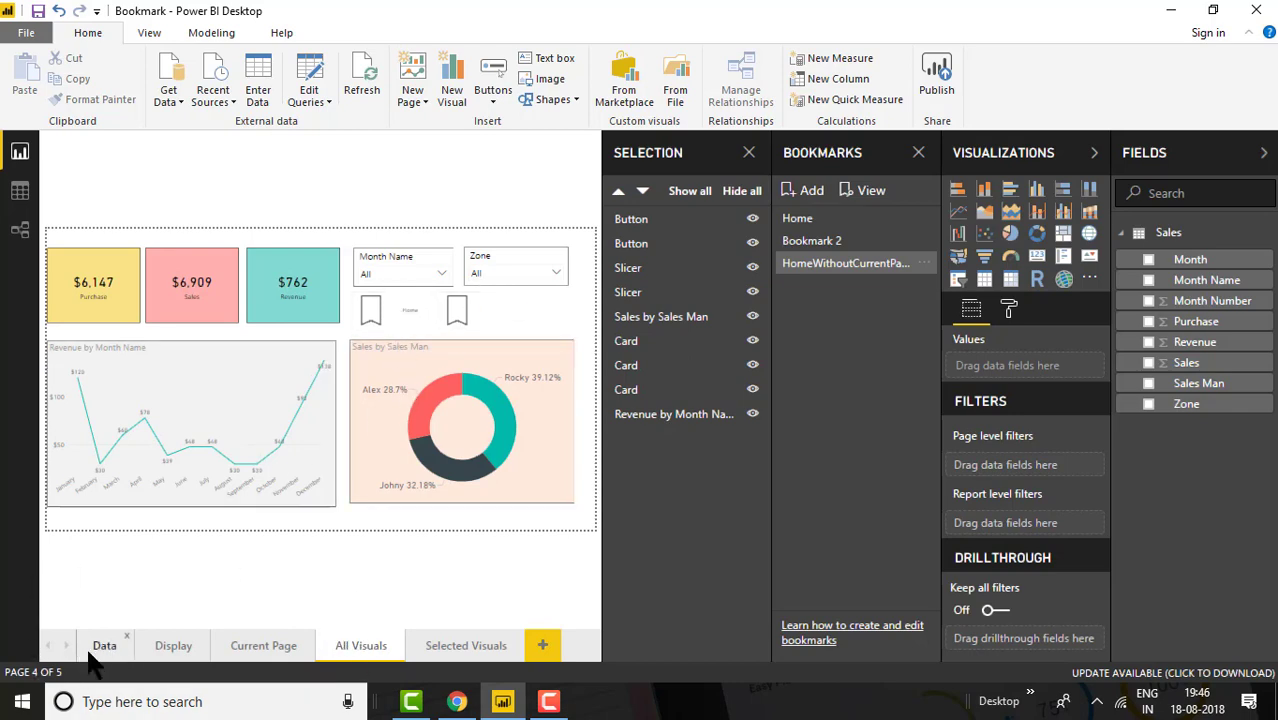
Step: Use the Home button to return to the Data page, then show the Home bookmark's options
{"action": "left_click", "coordinate": [390, 328], "text": "ctrl"}
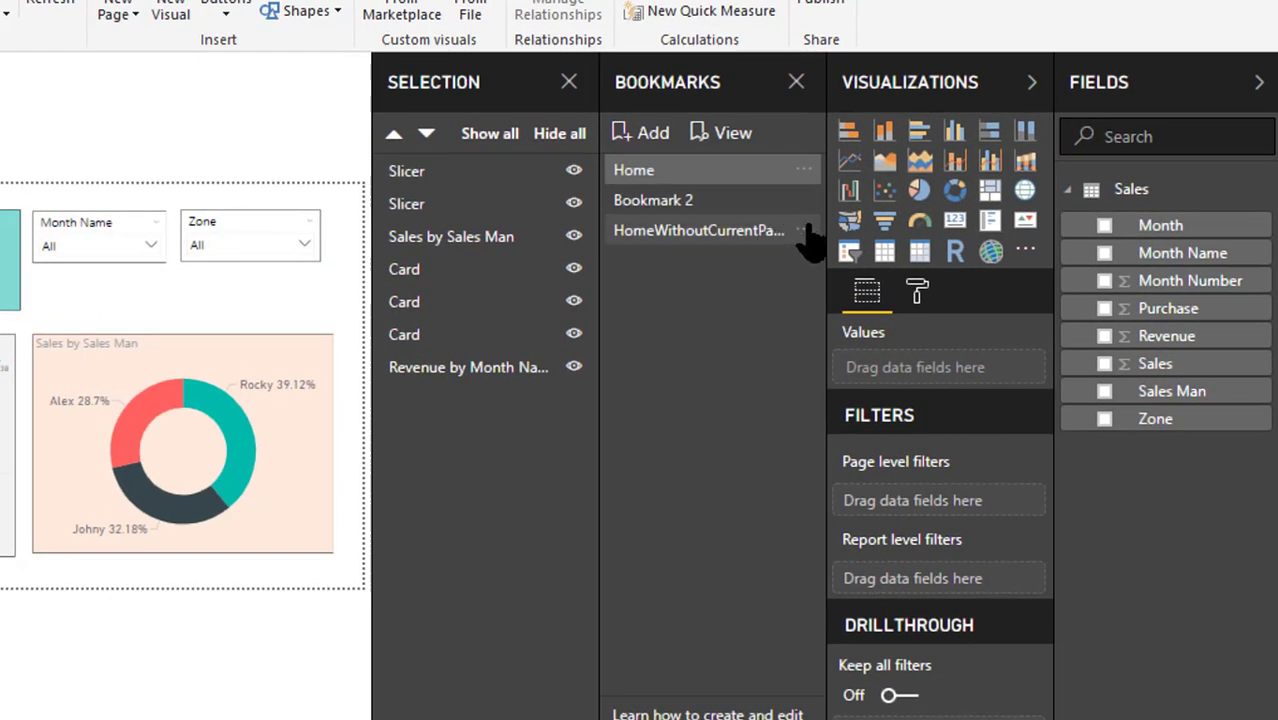
{"action": "left_click", "coordinate": [806, 228]}
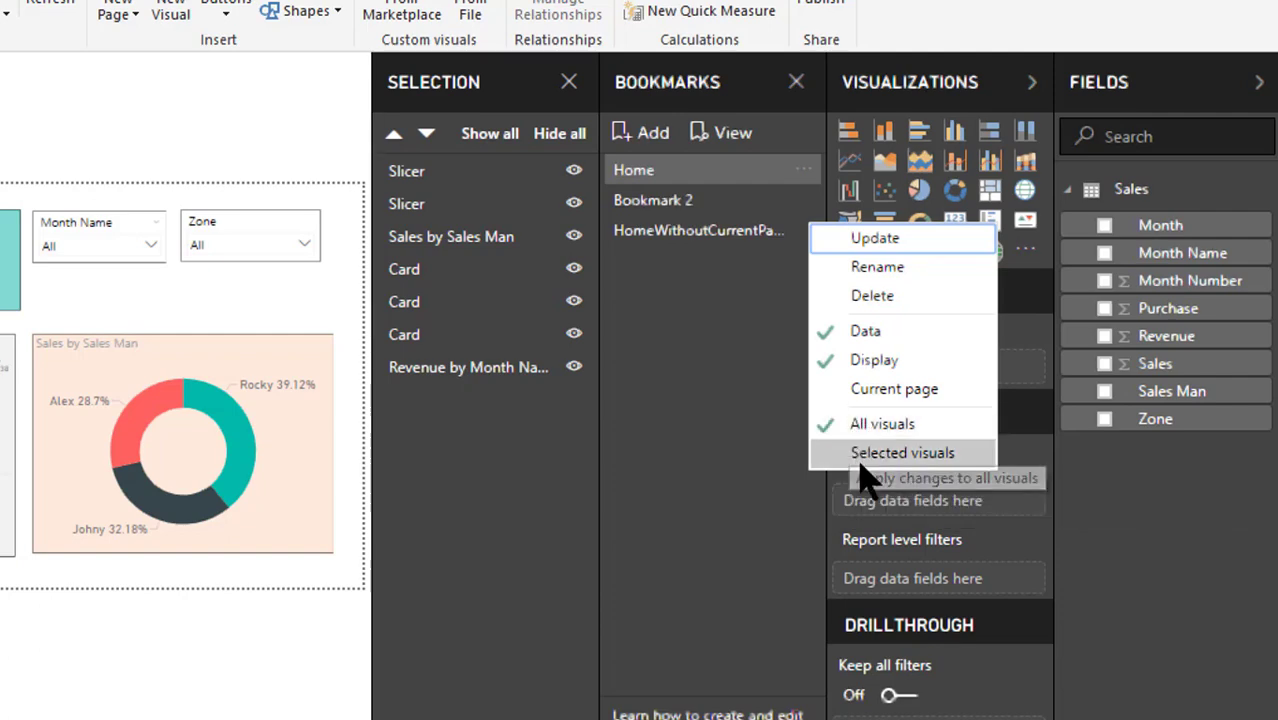
Step: Switch the Home bookmark from All visuals to Selected visuals, then select the Month Name slicer
{"action": "left_click", "coordinate": [860, 462]}
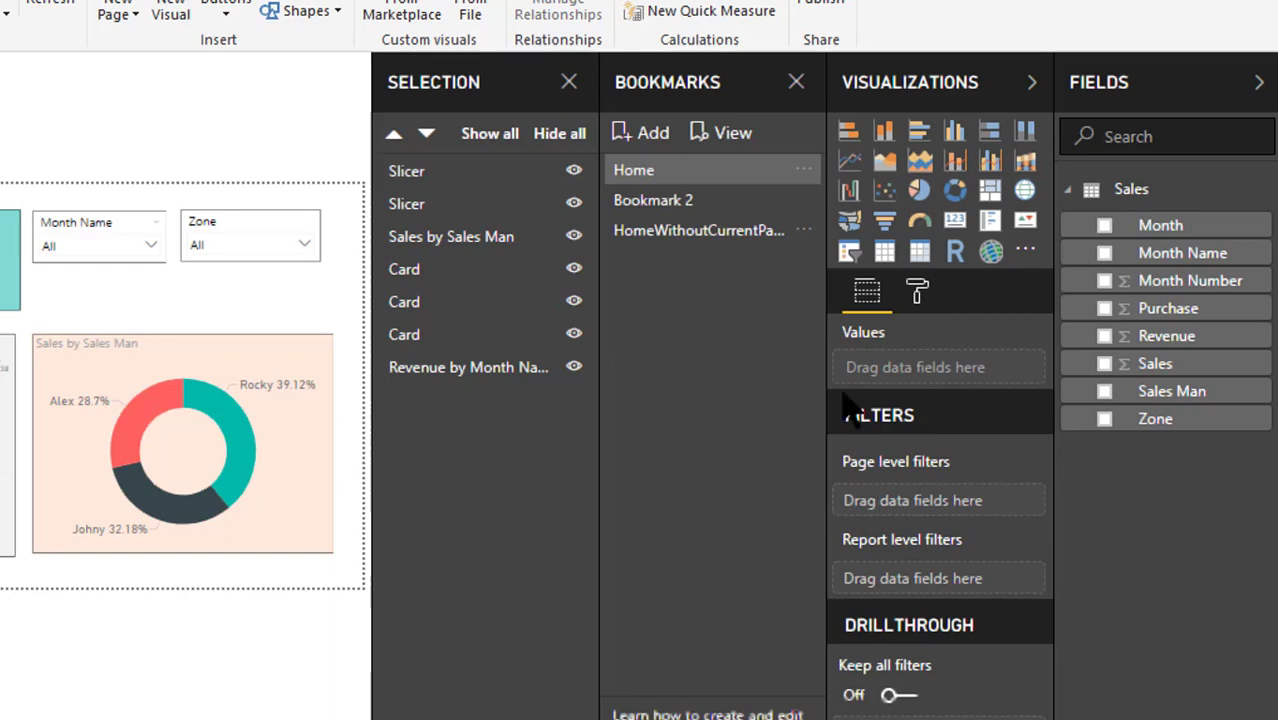
{"action": "left_click", "coordinate": [804, 232]}
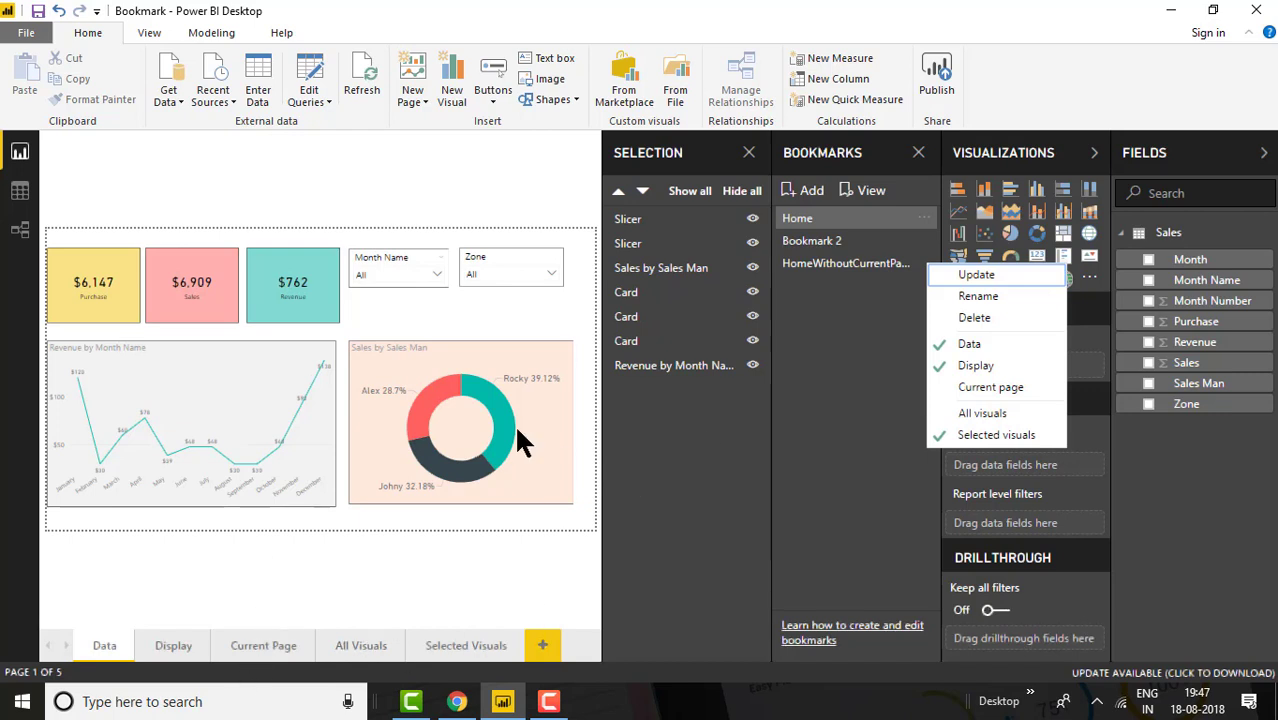
{"action": "left_click", "coordinate": [394, 270]}
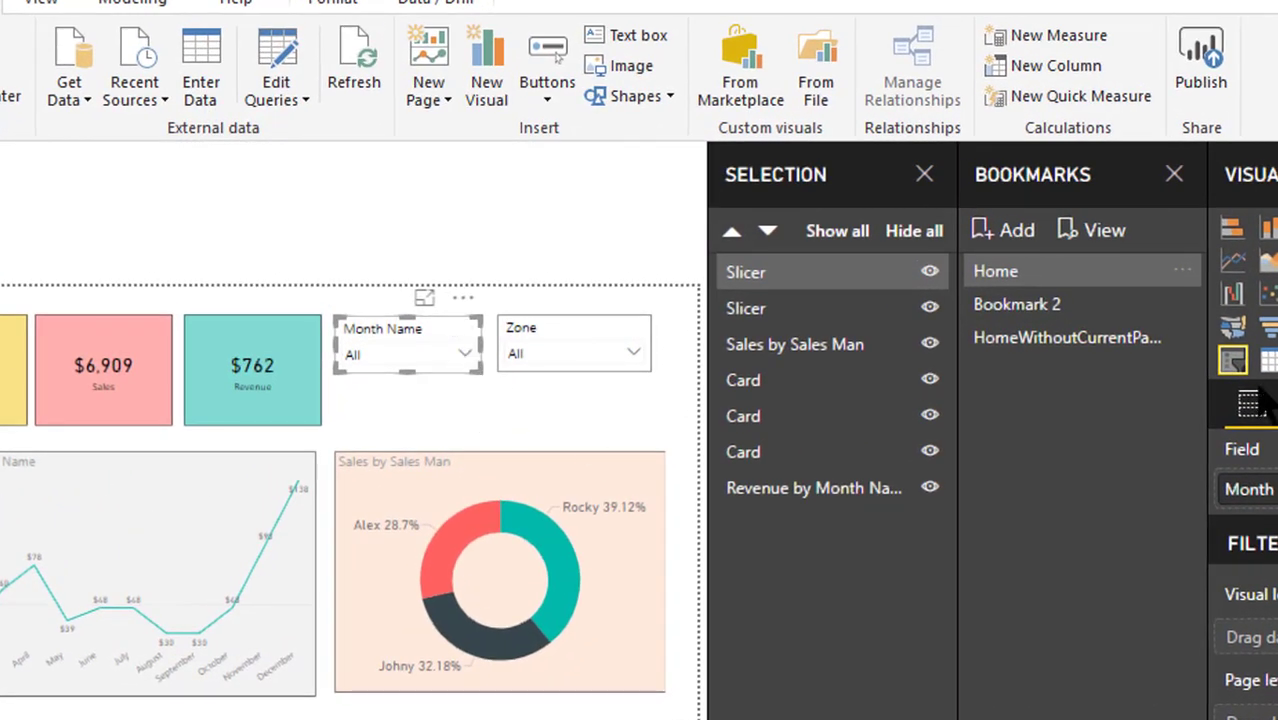
Step: Add Bookmark 4 and filter the Month Name slicer to May
{"action": "left_click", "coordinate": [1000, 245]}
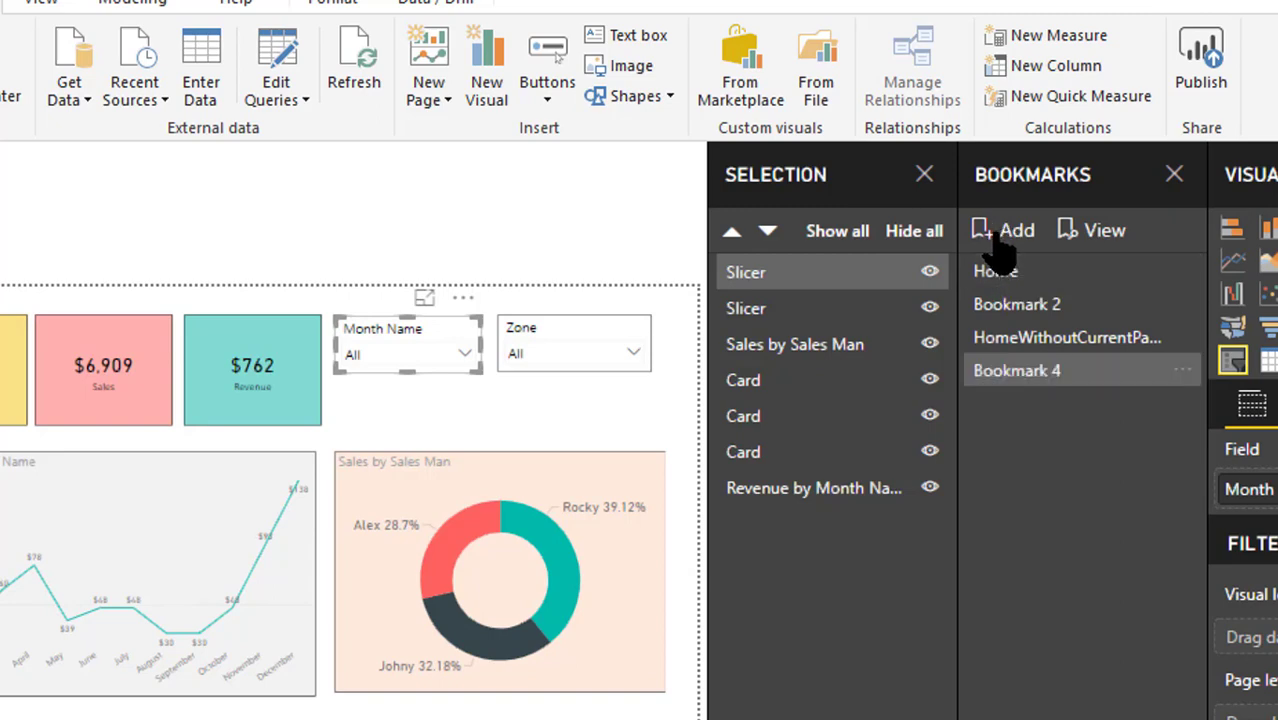
{"action": "left_click", "coordinate": [465, 356]}
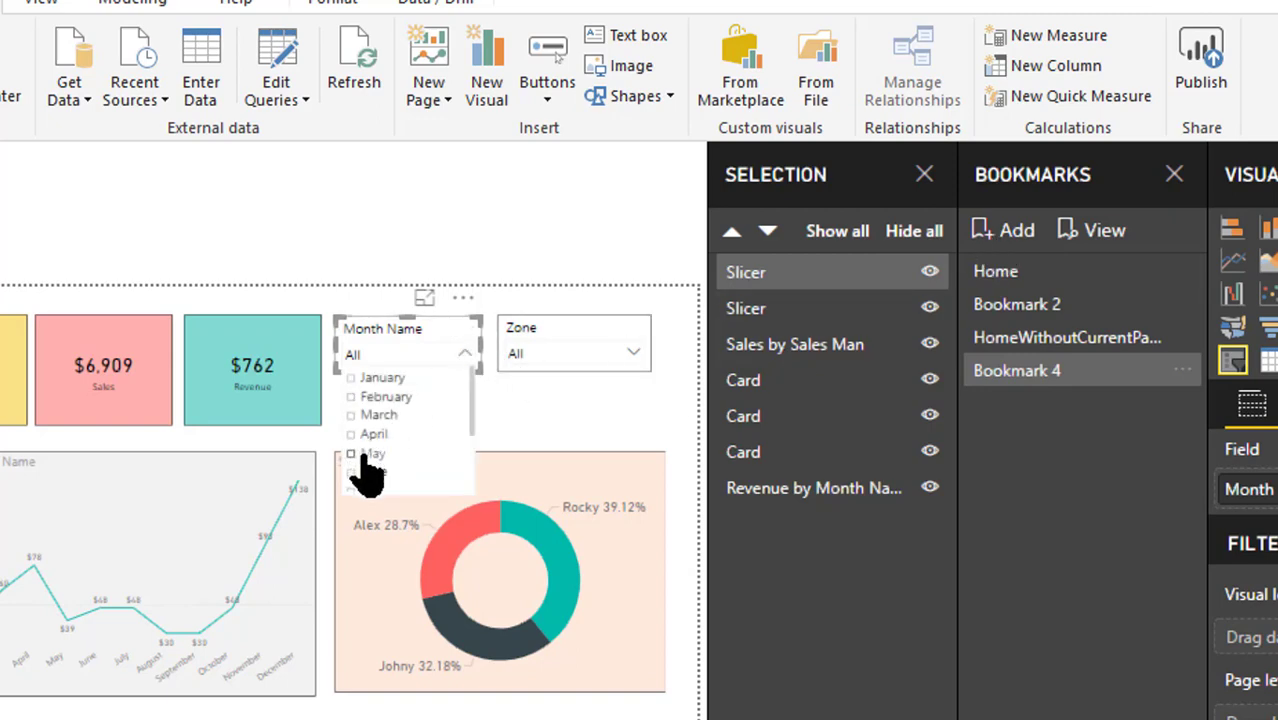
{"action": "left_click", "coordinate": [364, 456]}
{"action": "left_click", "coordinate": [553, 422]}
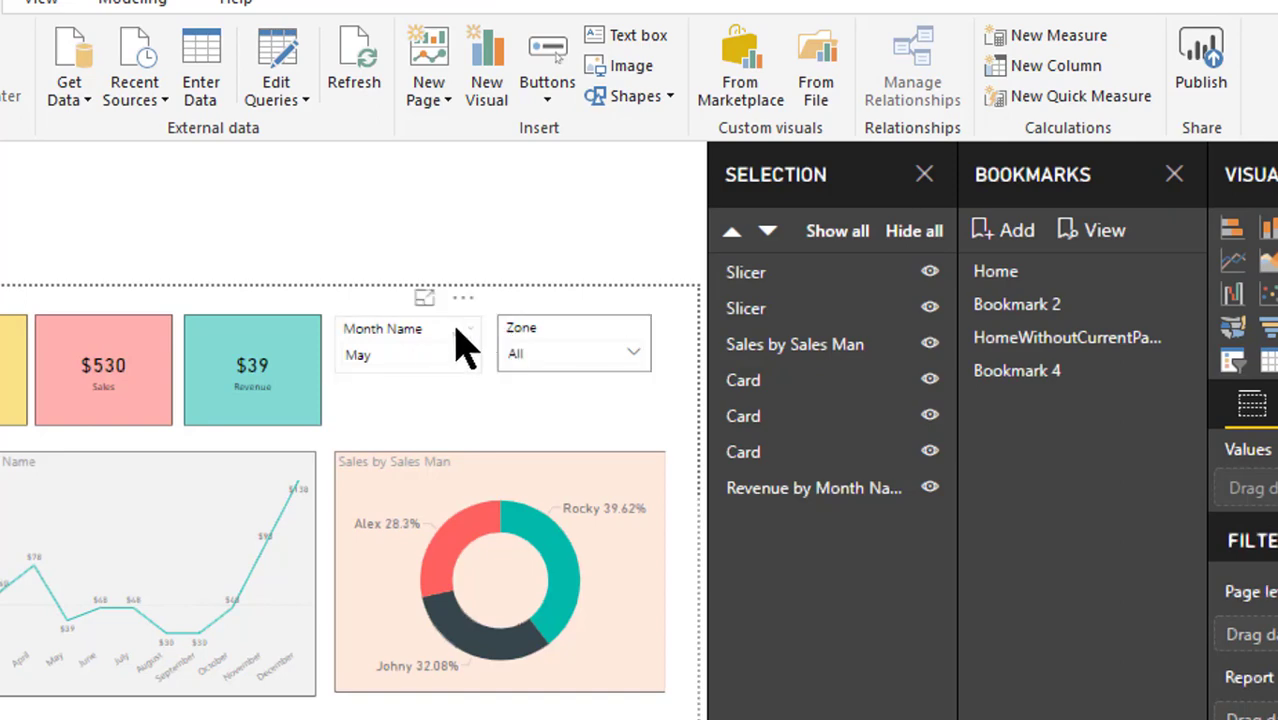
Step: Select the Month Name slicer and show Bookmark 4's options
{"action": "left_click", "coordinate": [422, 345]}
{"action": "left_click", "coordinate": [775, 283], "text": "ctrl"}
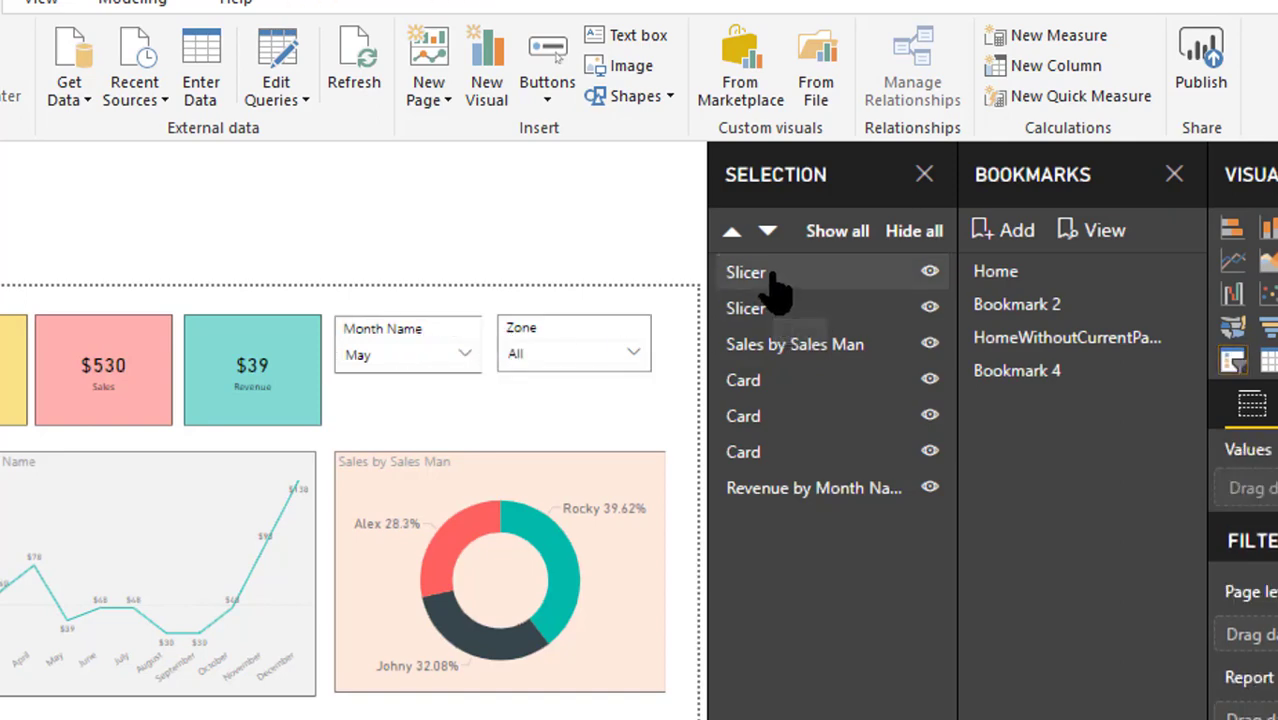
{"action": "left_click", "coordinate": [452, 362]}
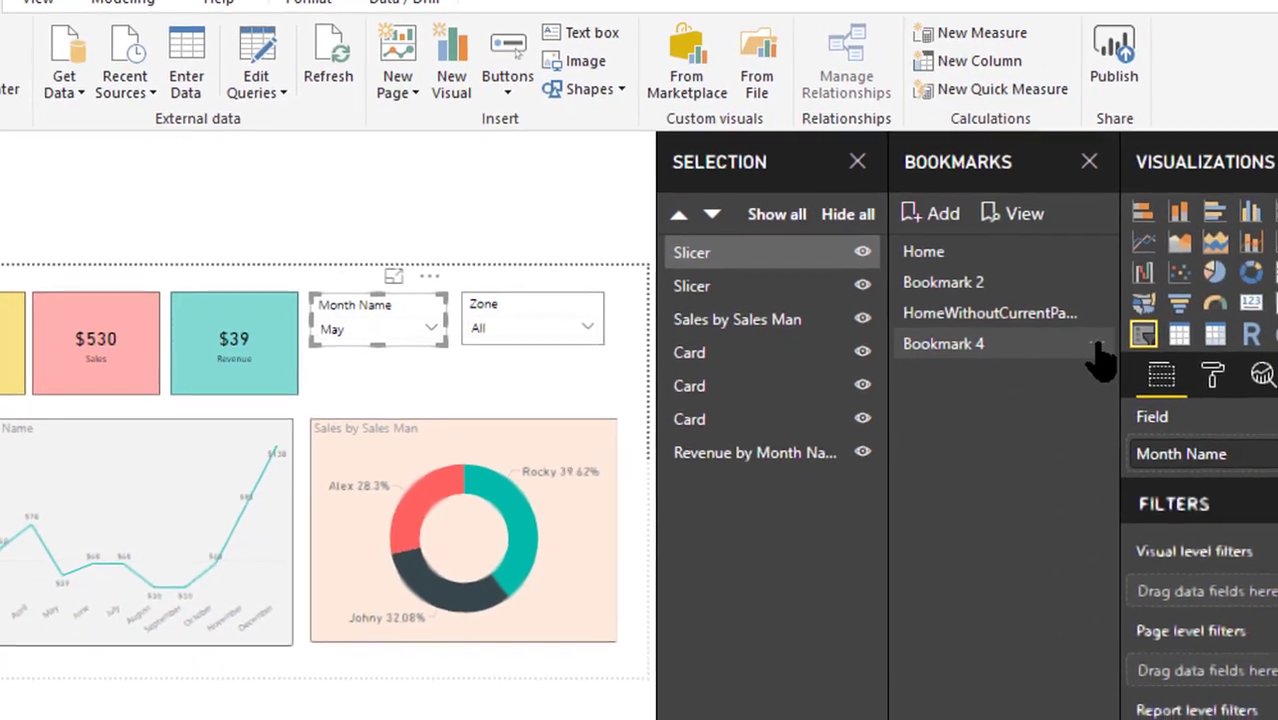
{"action": "left_click", "coordinate": [1182, 370]}
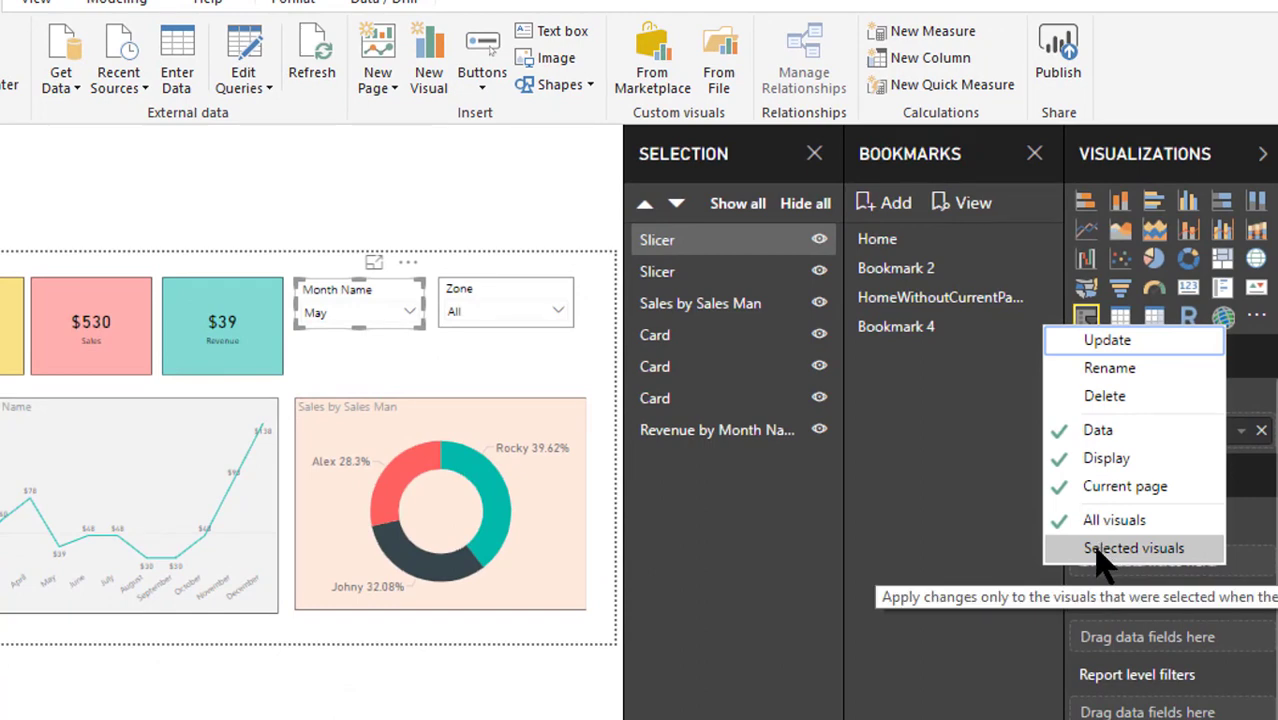
Step: Scope Bookmark 4 to Selected visuals and update it with the May filter
{"action": "left_click", "coordinate": [1096, 550]}
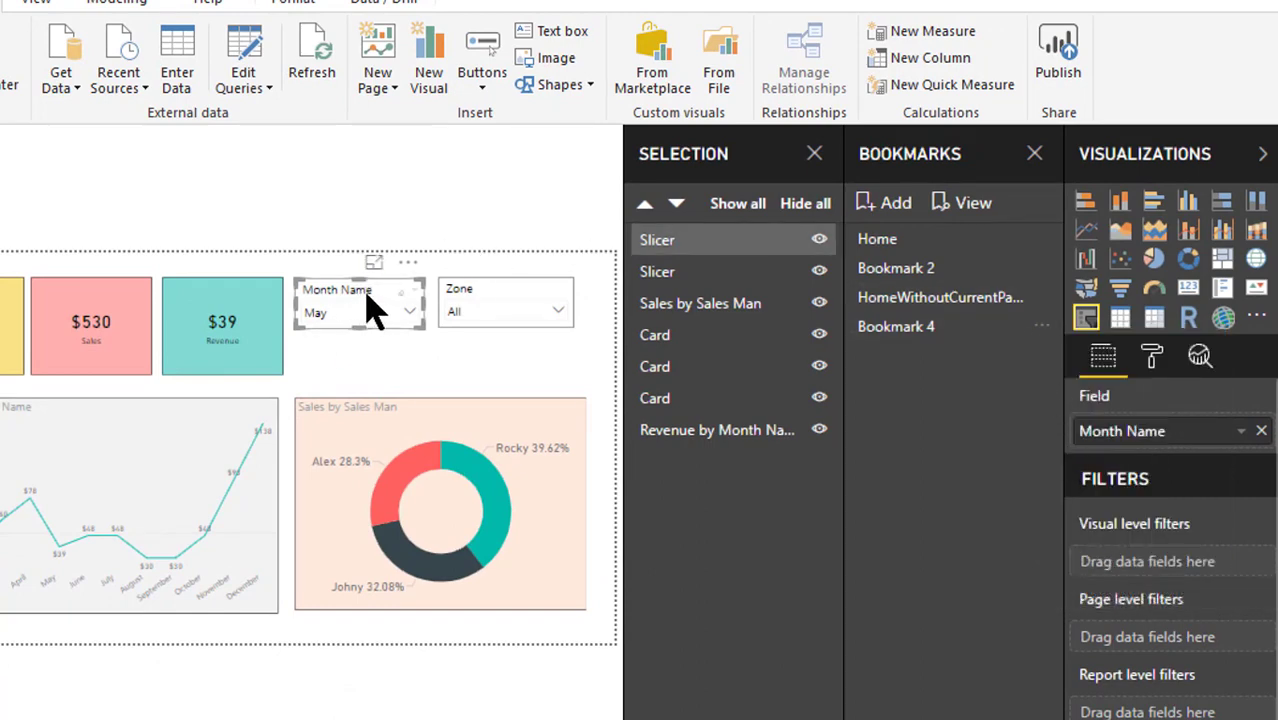
{"action": "left_click", "coordinate": [918, 345]}
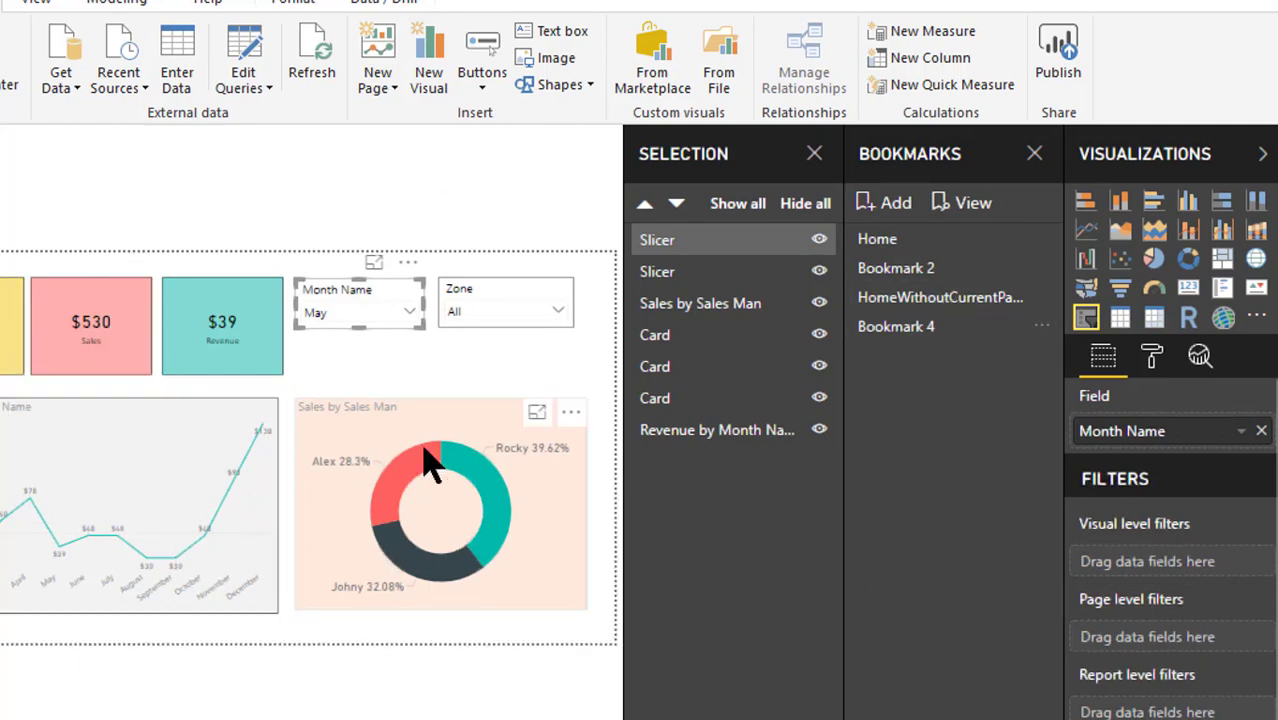
{"action": "left_click", "coordinate": [1046, 331]}
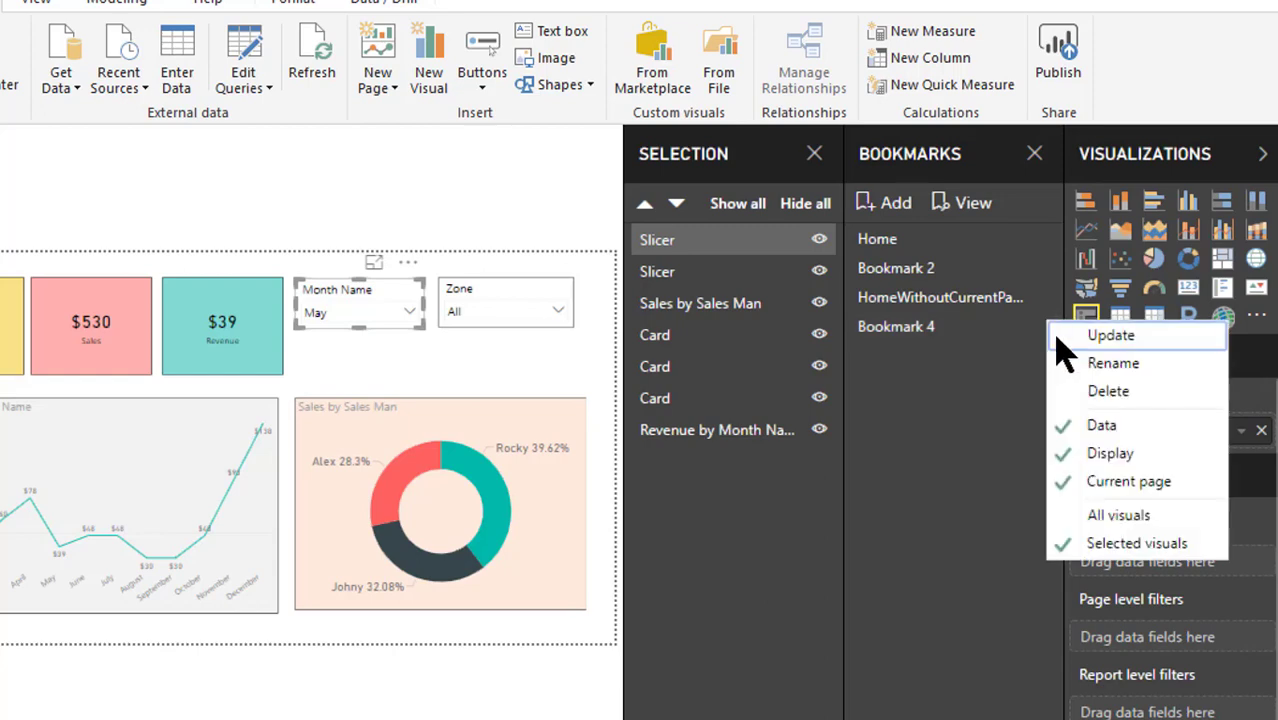
{"action": "left_click", "coordinate": [1090, 341]}
Step: Rename Bookmark 4 to SelectedVisual
{"action": "left_click", "coordinate": [1046, 338]}
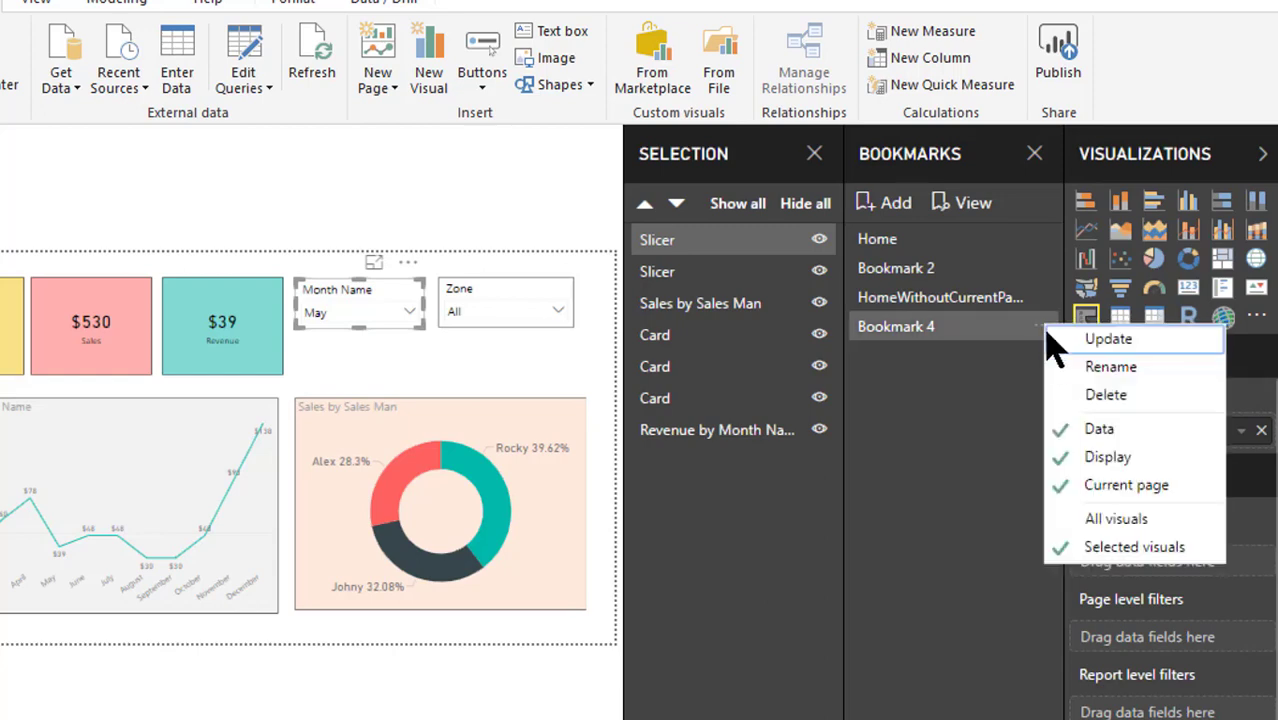
{"action": "left_click", "coordinate": [1062, 366]}
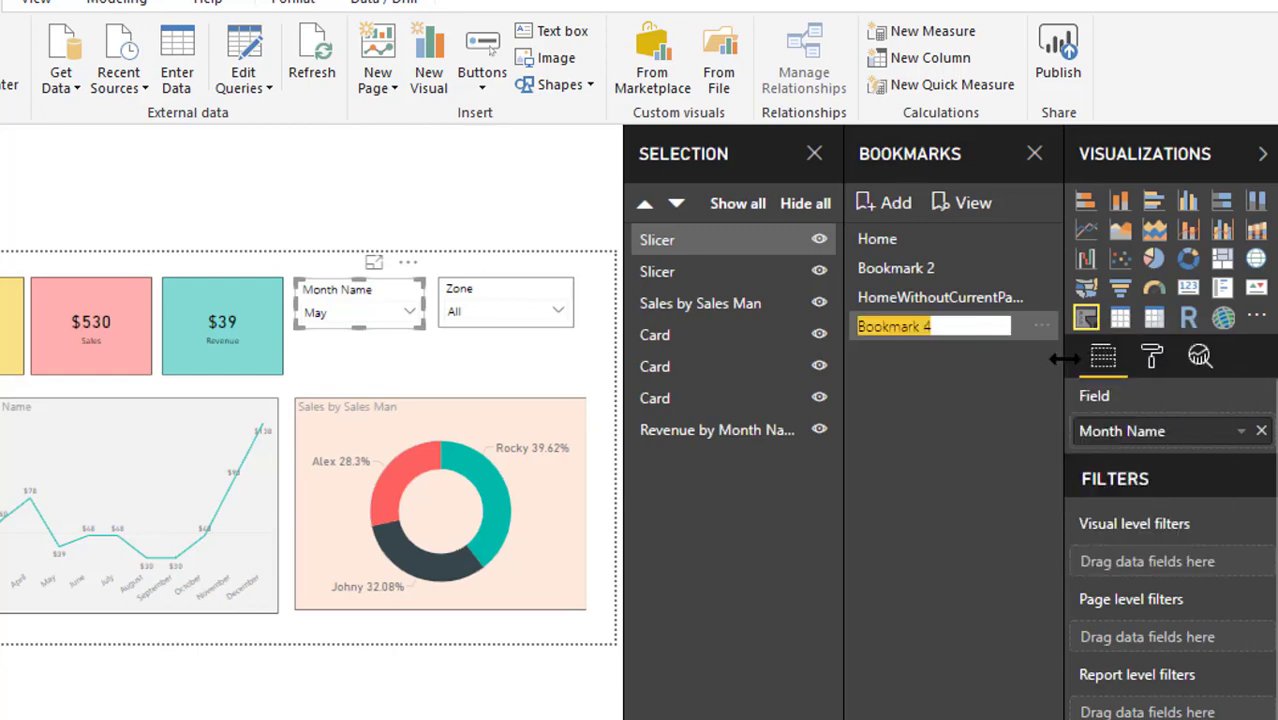
{"action": "type", "text": "Selecte"}
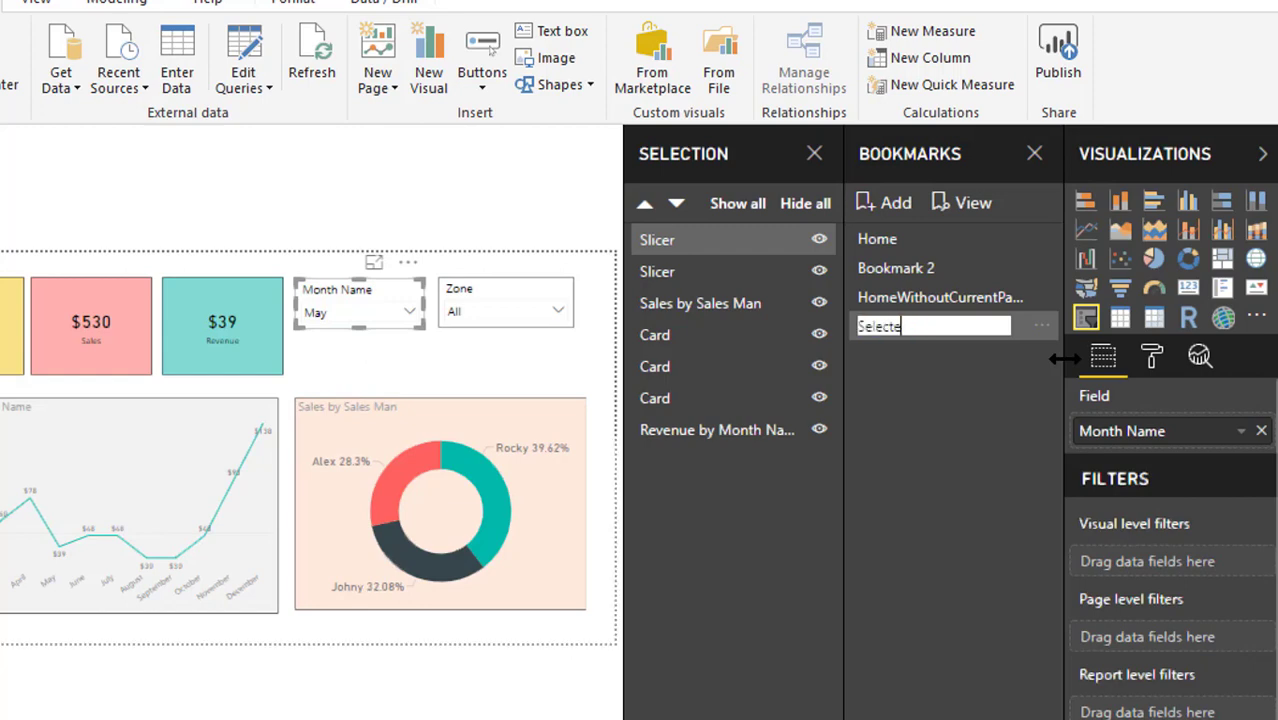
{"action": "type", "text": "dVisual"}
{"action": "key", "text": "Return"}
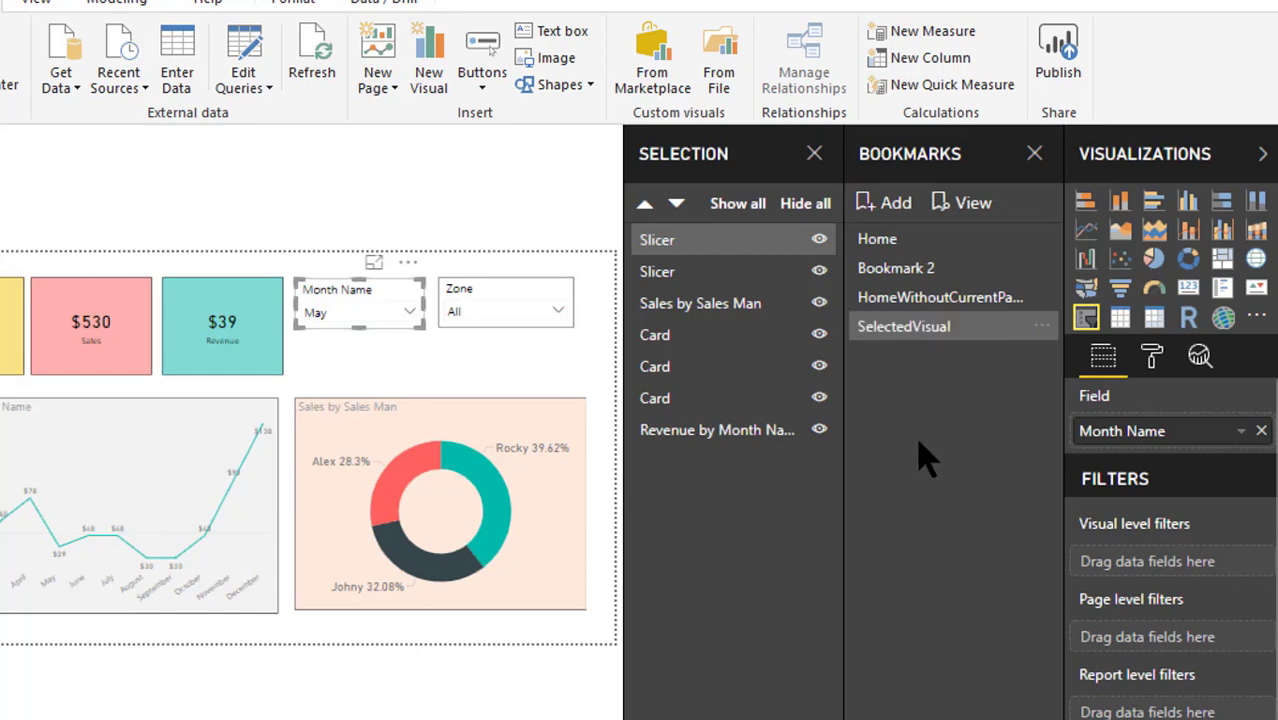
{"action": "left_click", "coordinate": [895, 248]}
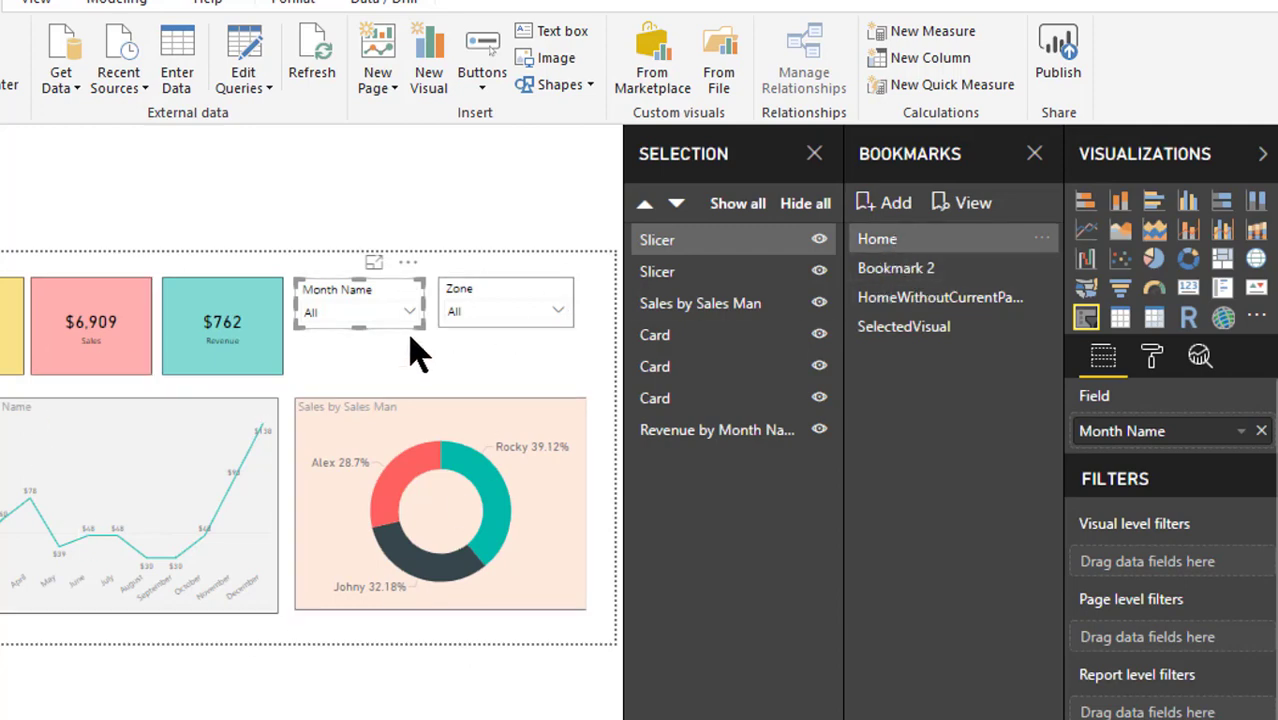
{"action": "left_click", "coordinate": [925, 345]}
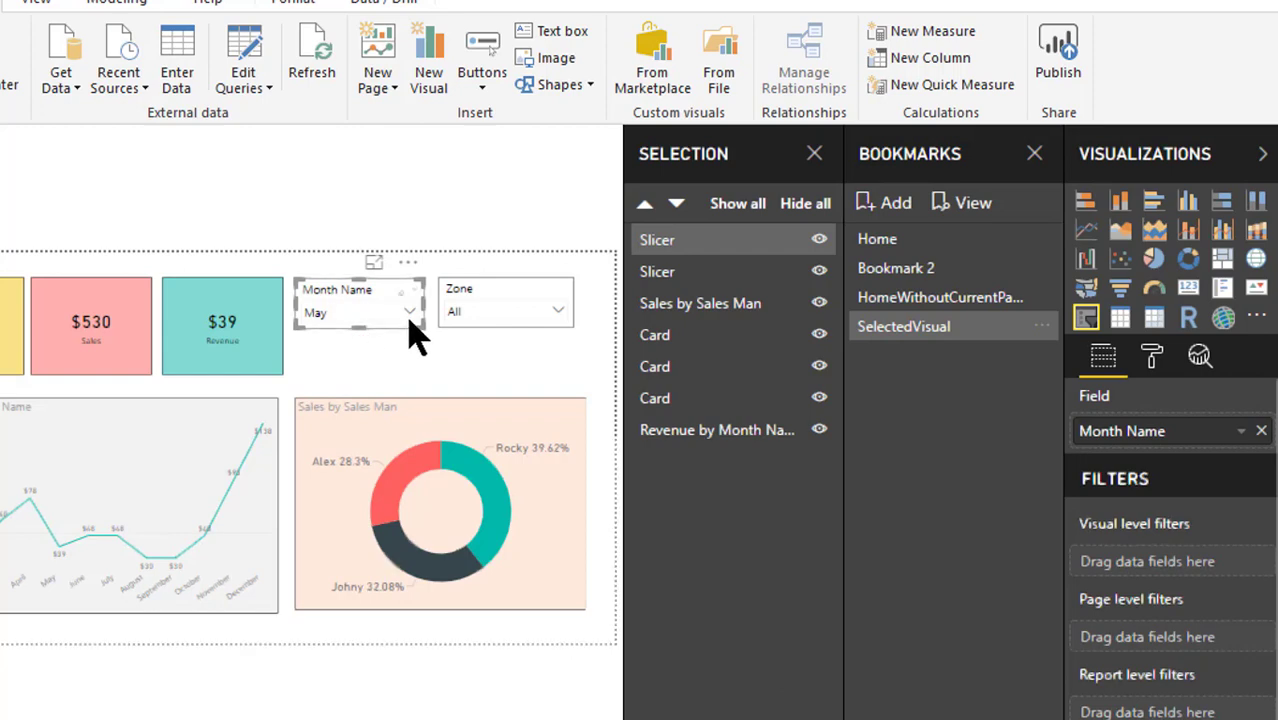
{"action": "left_click", "coordinate": [1038, 326]}
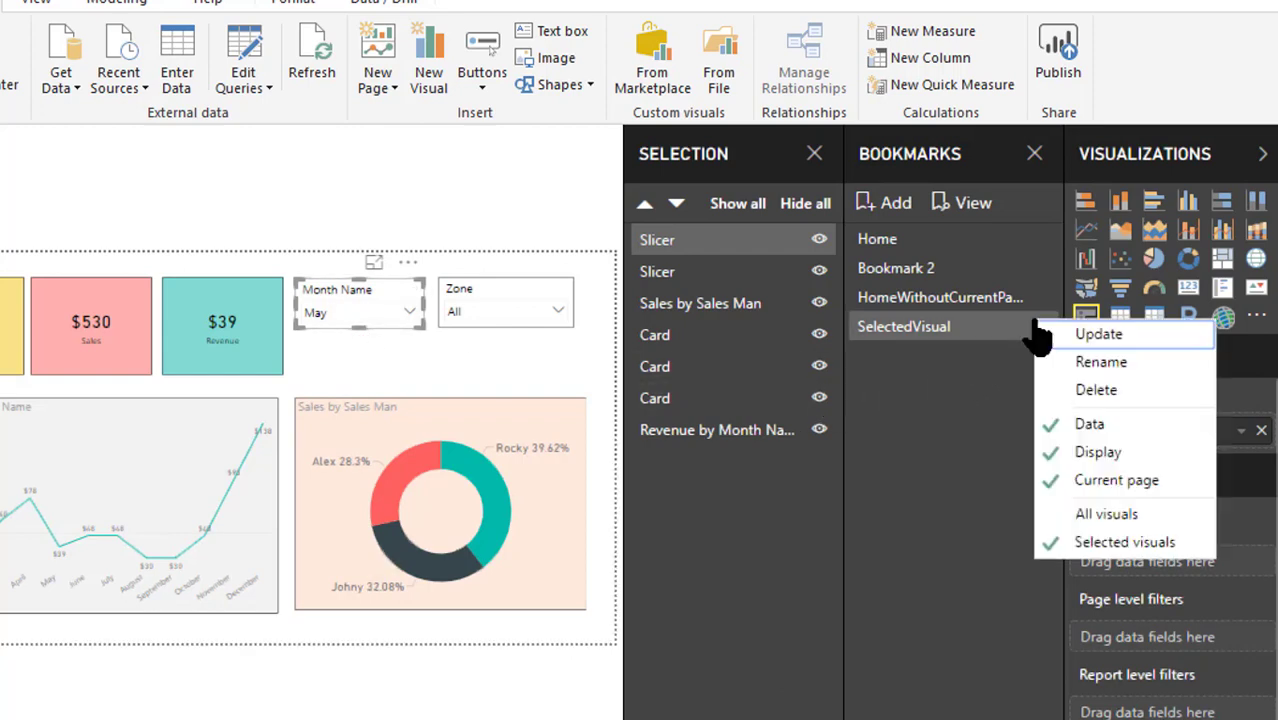